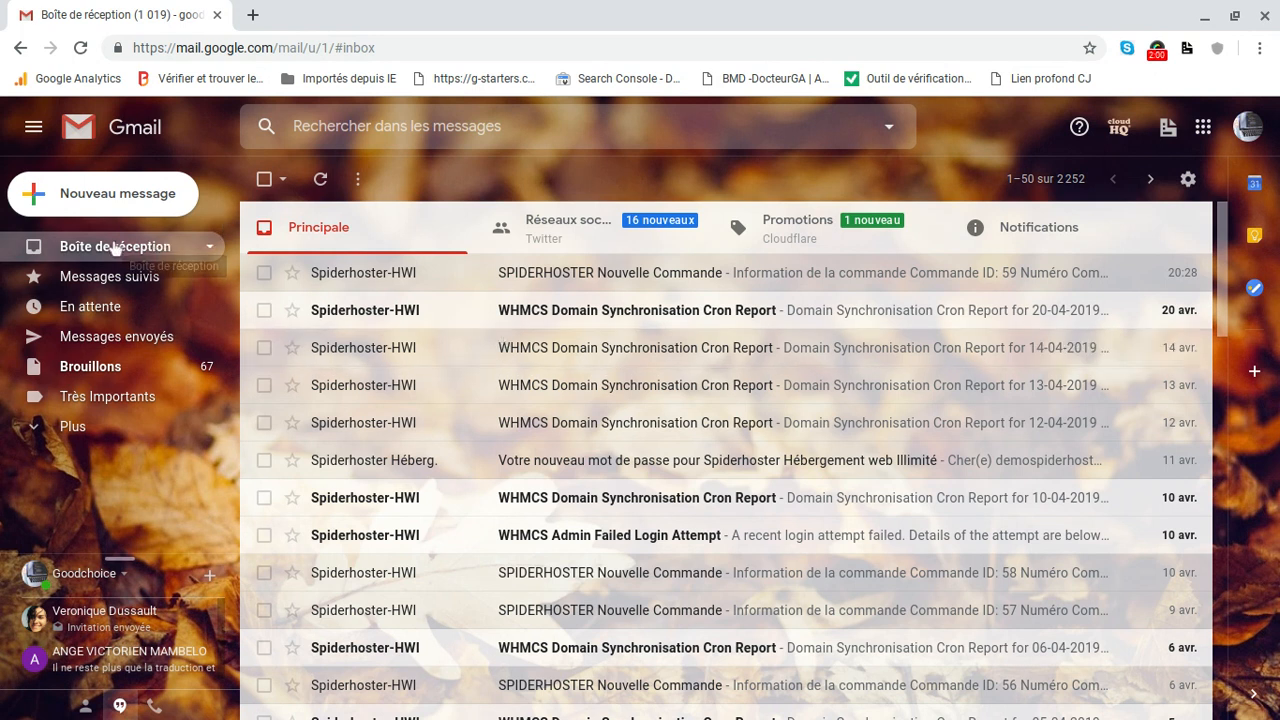
- Open the "Information du Nouveau Compte" email from Spiderhoster in the Spam folder
{"action": "left_click", "coordinate": [73, 430]}
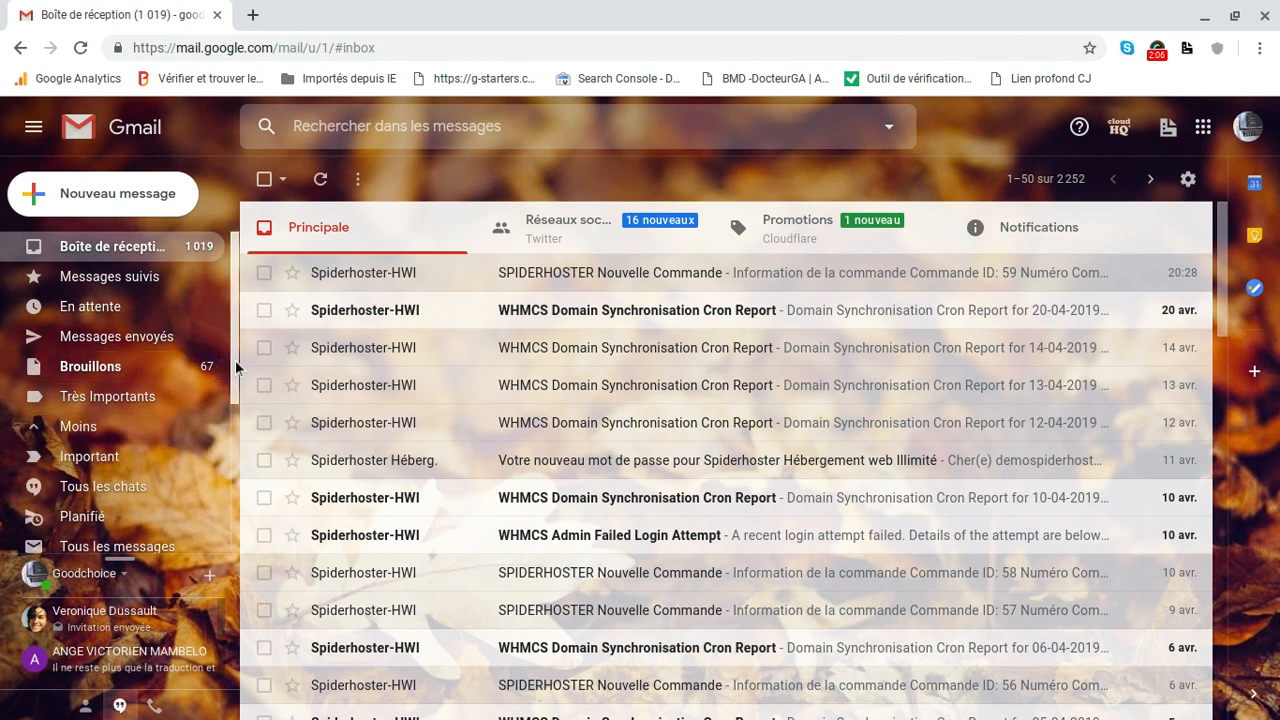
{"action": "left_click_drag", "start_coordinate": [238, 368], "coordinate": [233, 525]}
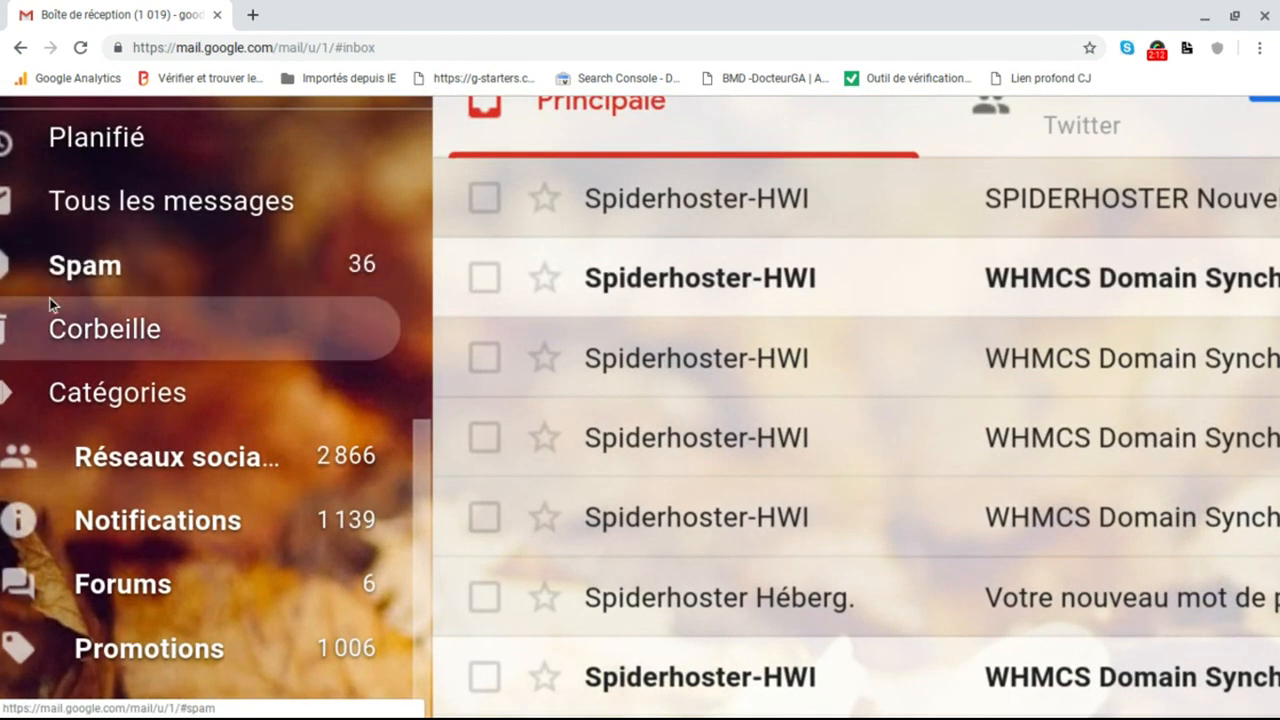
{"action": "left_click", "coordinate": [113, 270]}
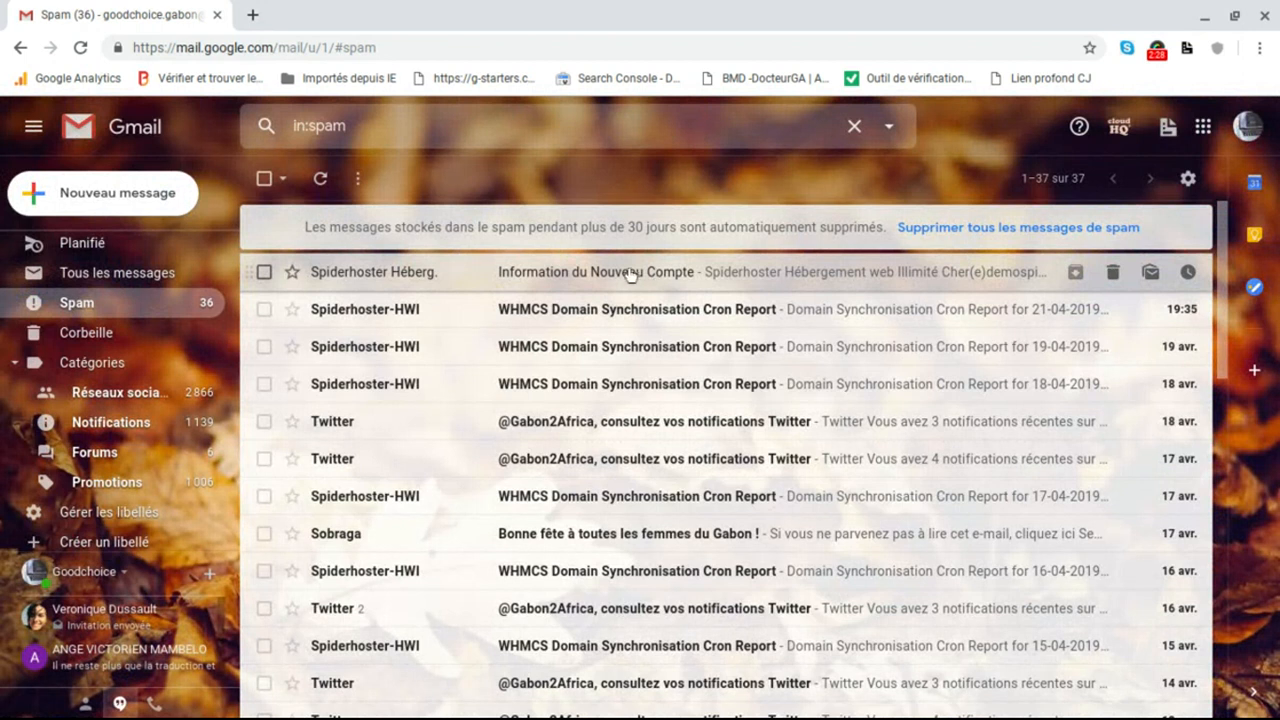
{"action": "left_click", "coordinate": [613, 273]}
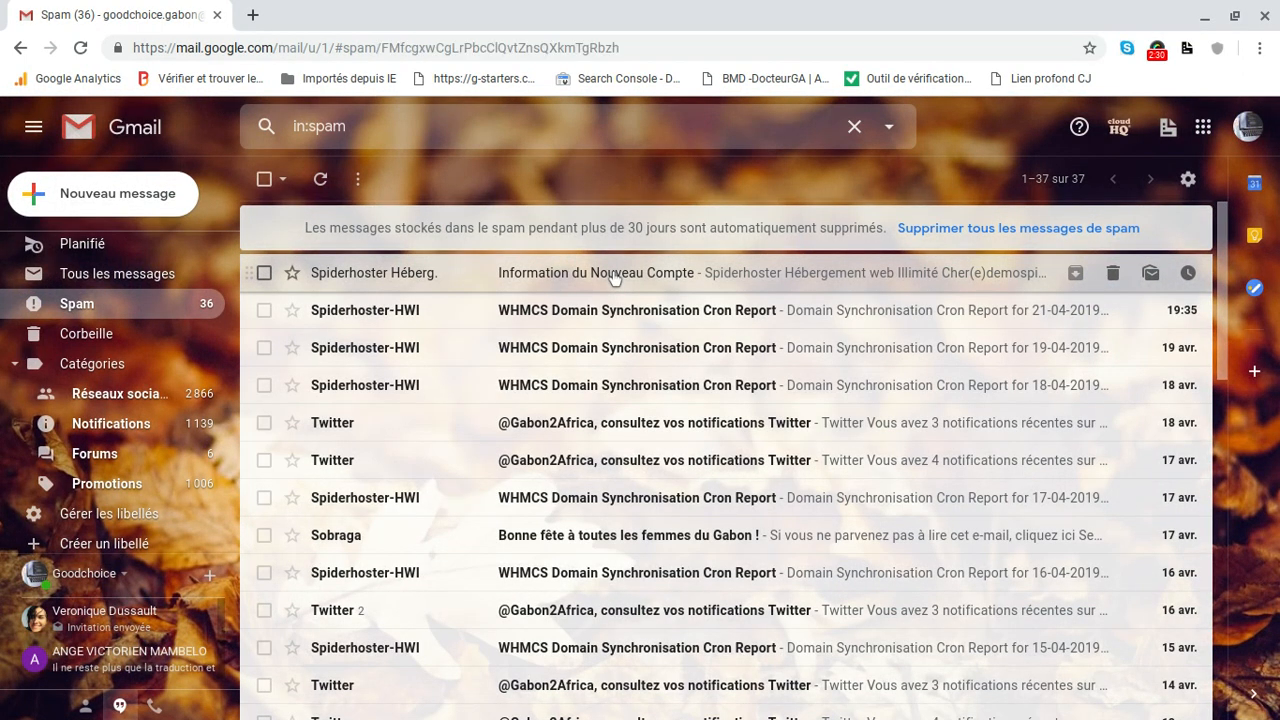
- Review the connection details in the email and open its first Control Panel URL
{"action": "scroll", "coordinate": [613, 277], "scroll_direction": "down", "scroll_amount": 2}
{"action": "scroll", "coordinate": [748, 460], "scroll_direction": "down", "scroll_amount": 5}
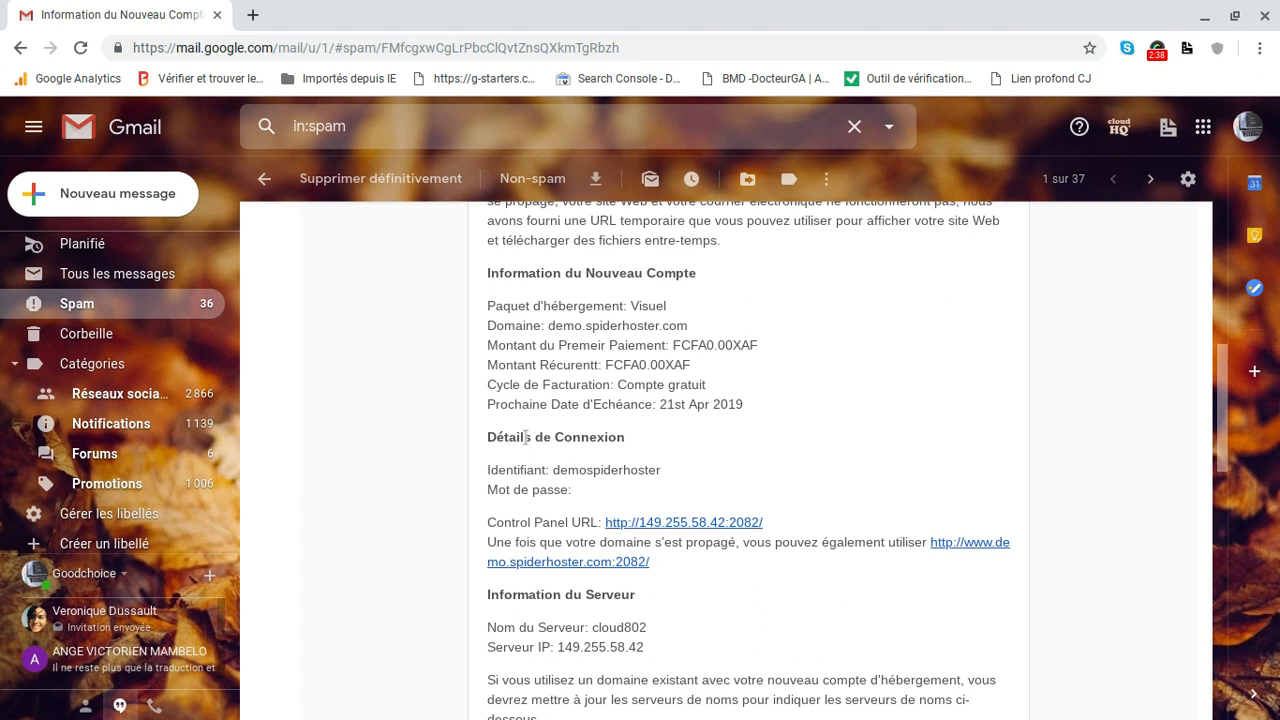
{"action": "scroll", "coordinate": [519, 442], "scroll_direction": "up", "scroll_amount": 5}
{"action": "scroll", "coordinate": [392, 432], "scroll_direction": "left", "scroll_amount": 3}
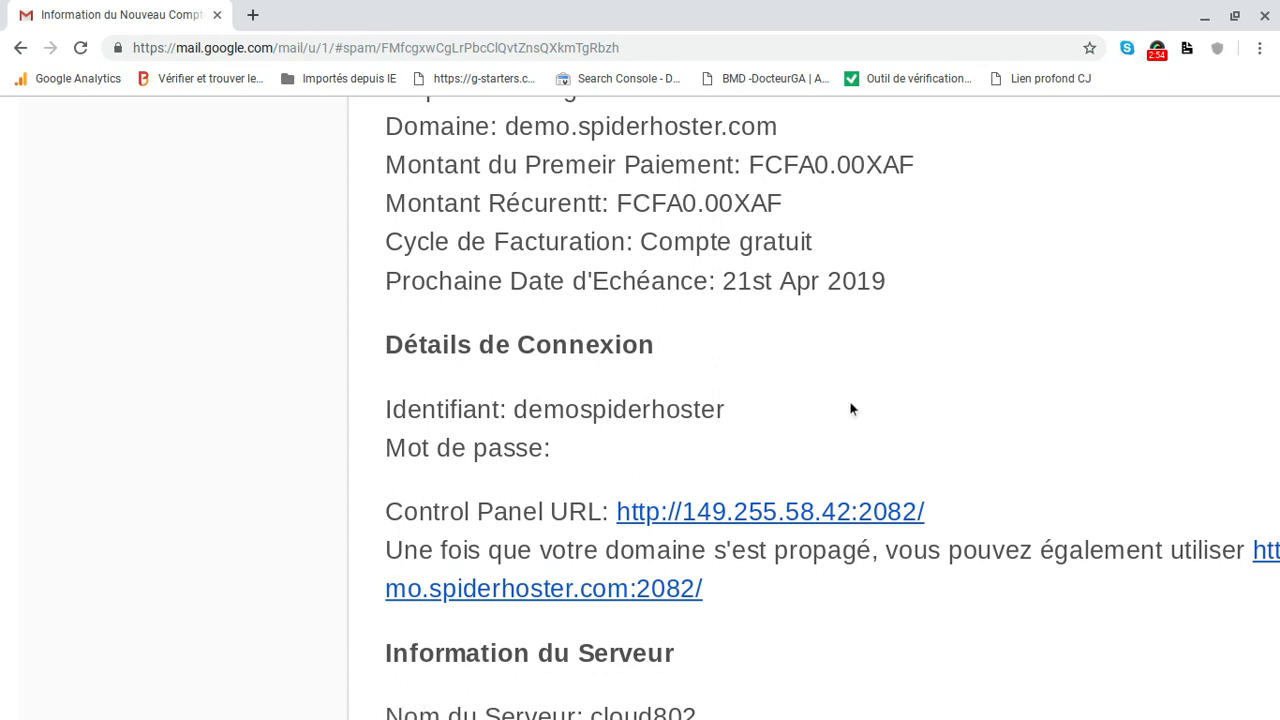
{"action": "key", "text": "ctrl+0"}
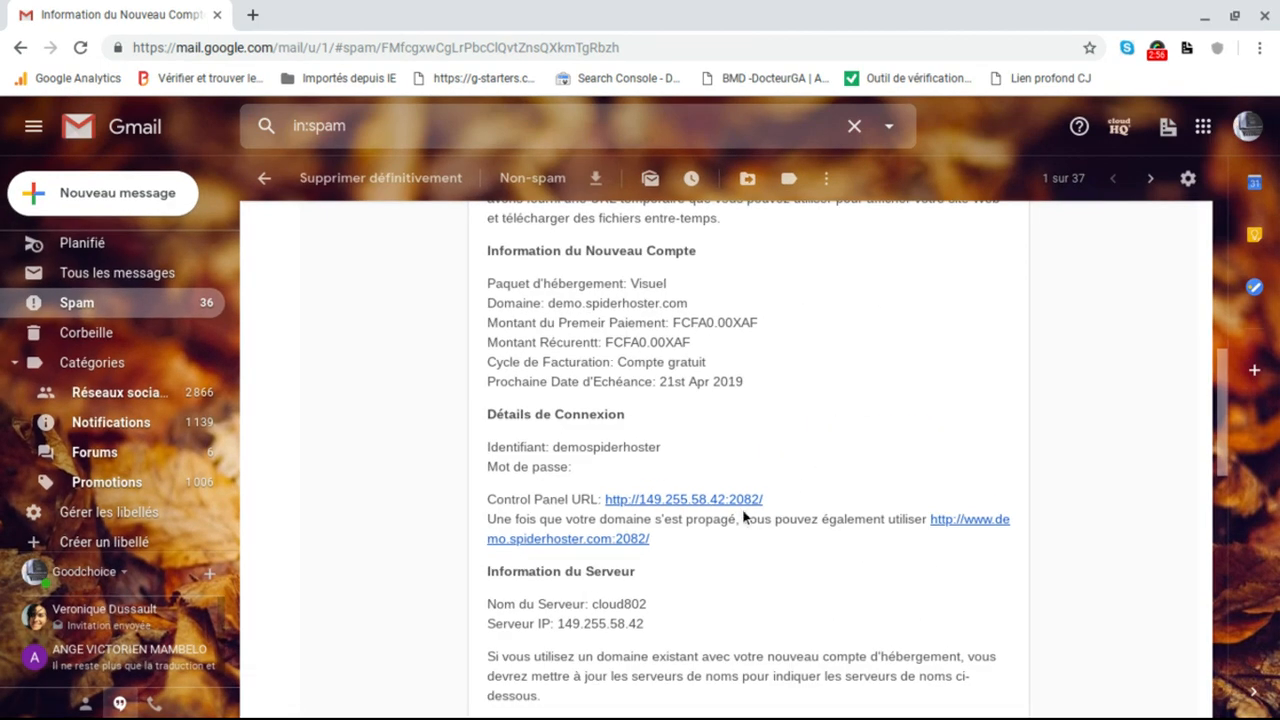
{"action": "left_click", "coordinate": [701, 503]}
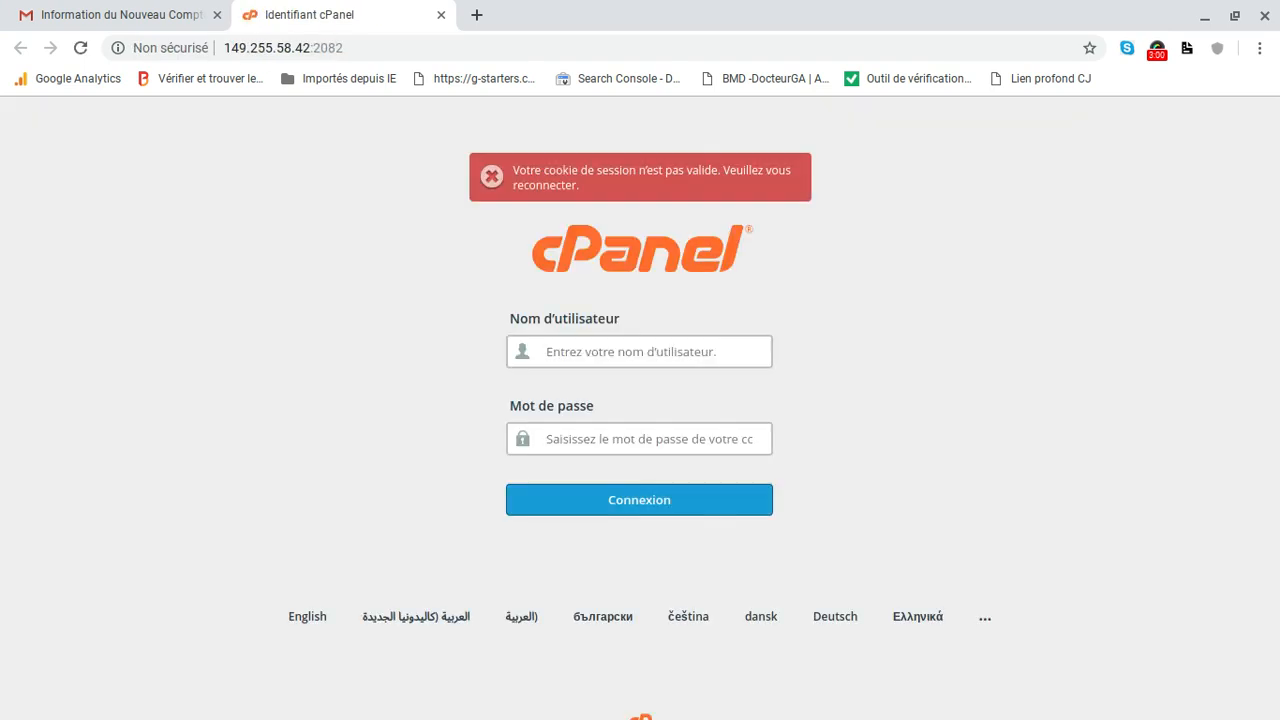
- Log in to cPanel as demospiderhoster with the account password and dismiss the offer to save it
{"action": "left_click", "coordinate": [96, 14]}
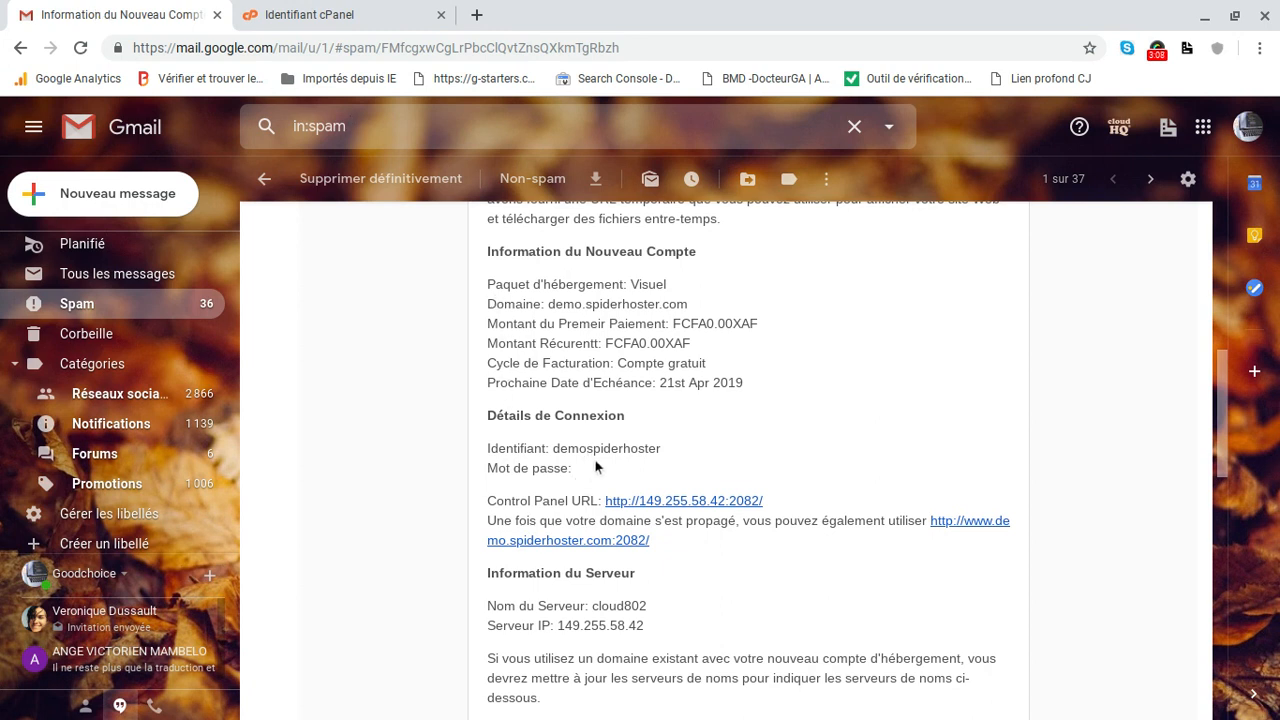
{"action": "left_click", "coordinate": [305, 14]}
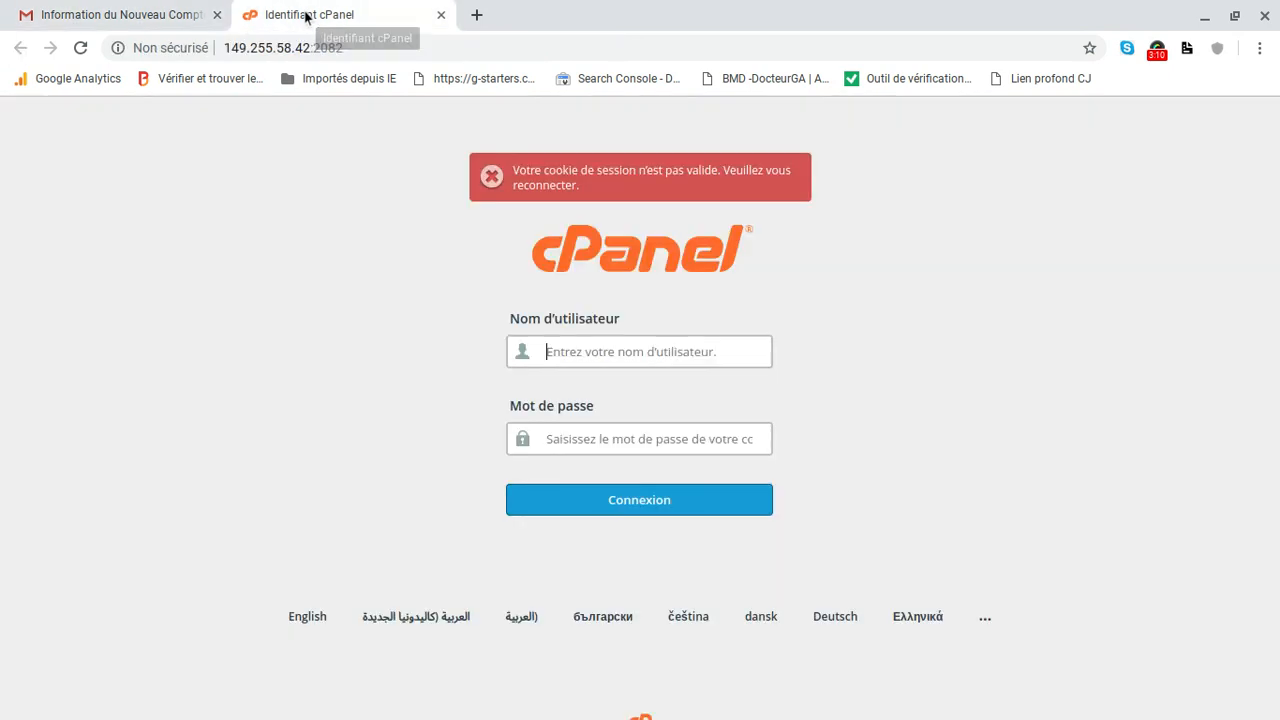
{"action": "type", "text": "demospiderhoster"}
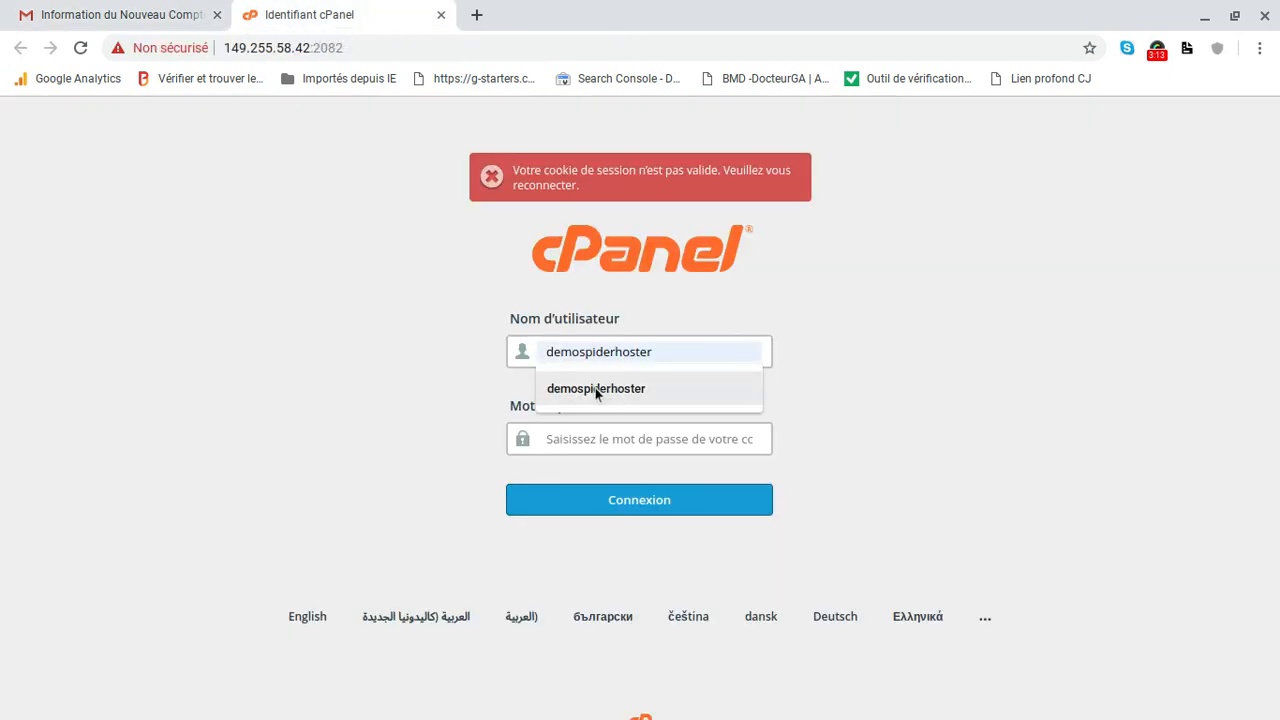
{"action": "left_click", "coordinate": [596, 389]}
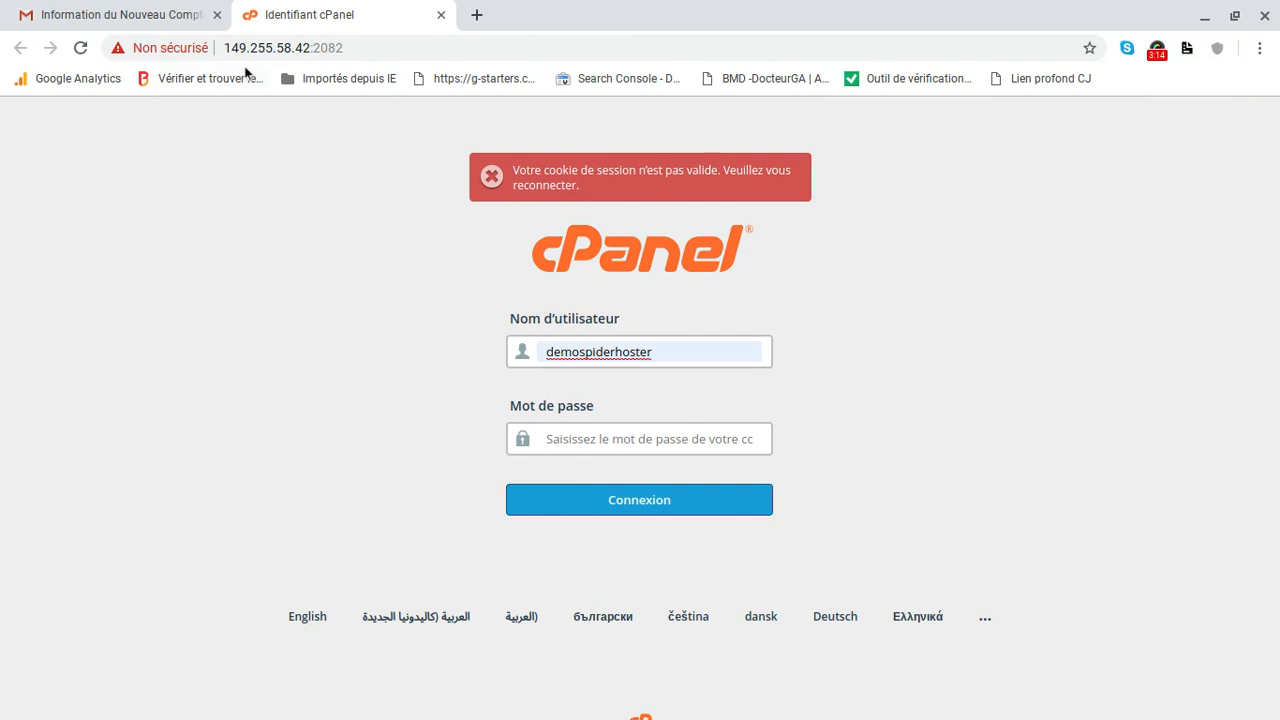
{"action": "left_click", "coordinate": [570, 438]}
{"action": "key", "text": "ctrl+v"}
{"action": "left_click", "coordinate": [636, 500]}
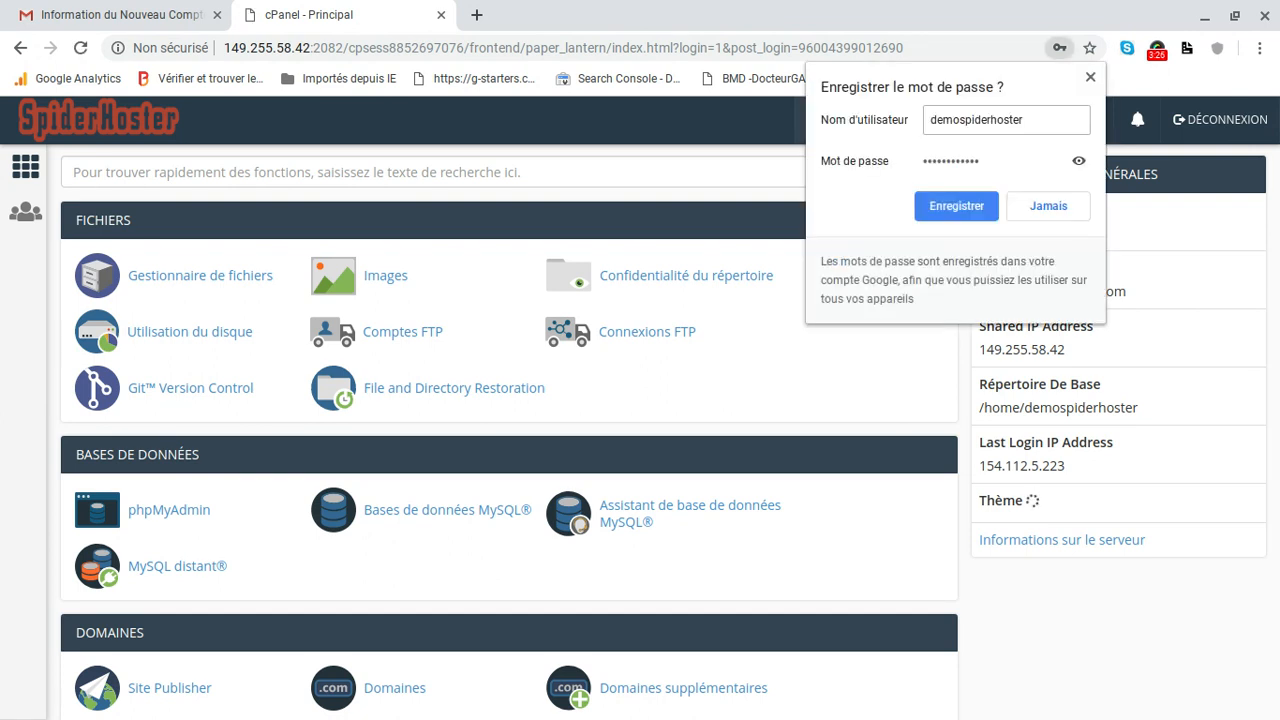
{"action": "left_click", "coordinate": [1091, 80]}
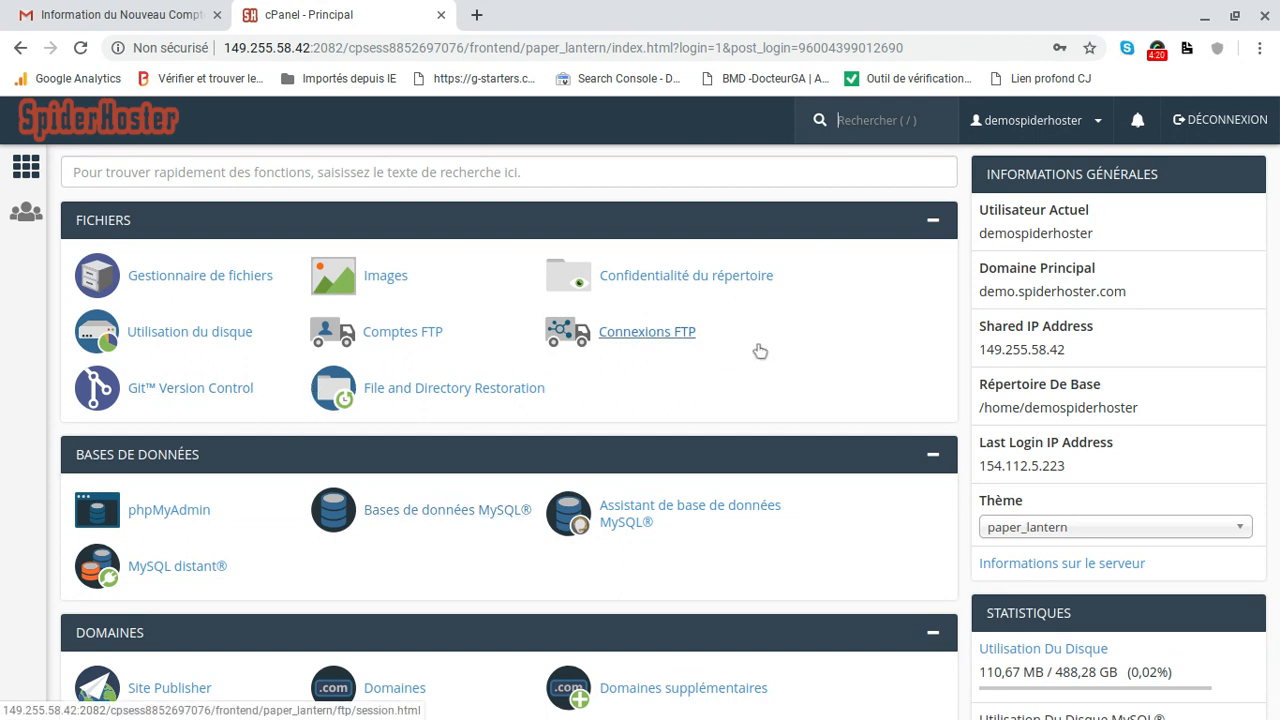
- Examine the tool sections of the cPanel home page, from files and domains to the Softaculous Apps Installer
{"action": "scroll", "coordinate": [760, 350], "scroll_direction": "down", "scroll_amount": 4}
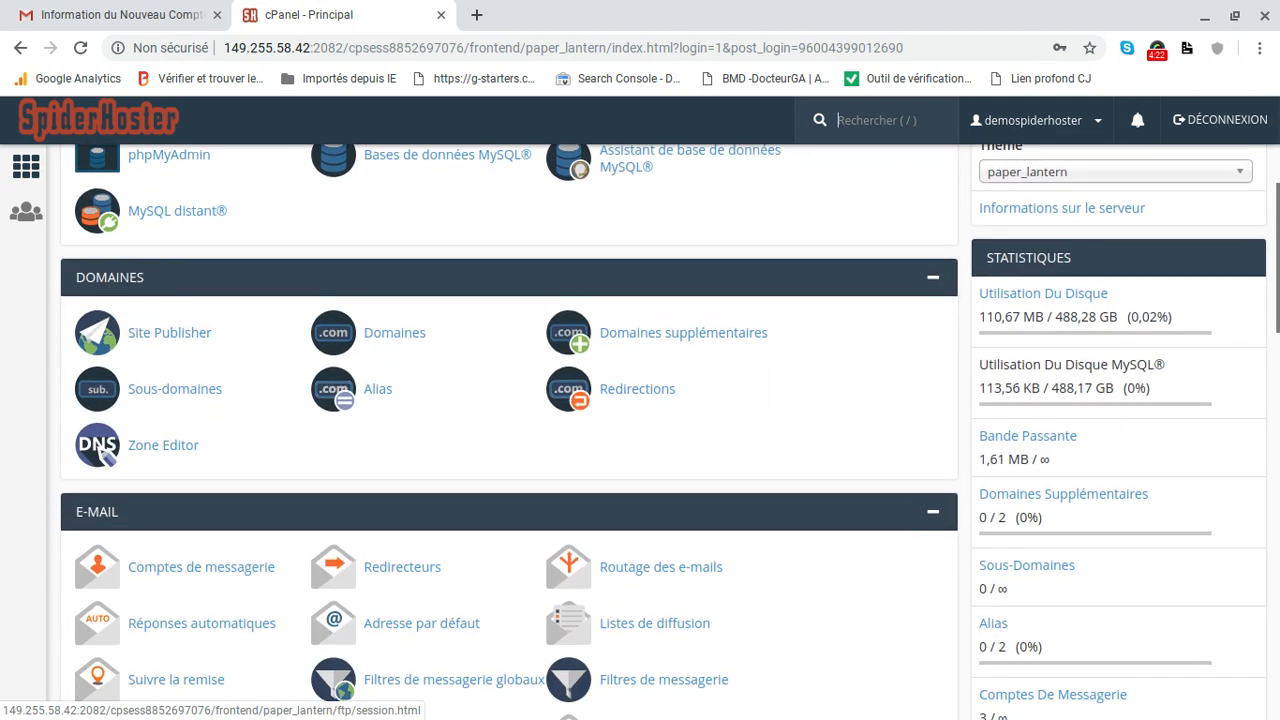
{"action": "scroll", "coordinate": [509, 430], "scroll_direction": "down", "scroll_amount": 5}
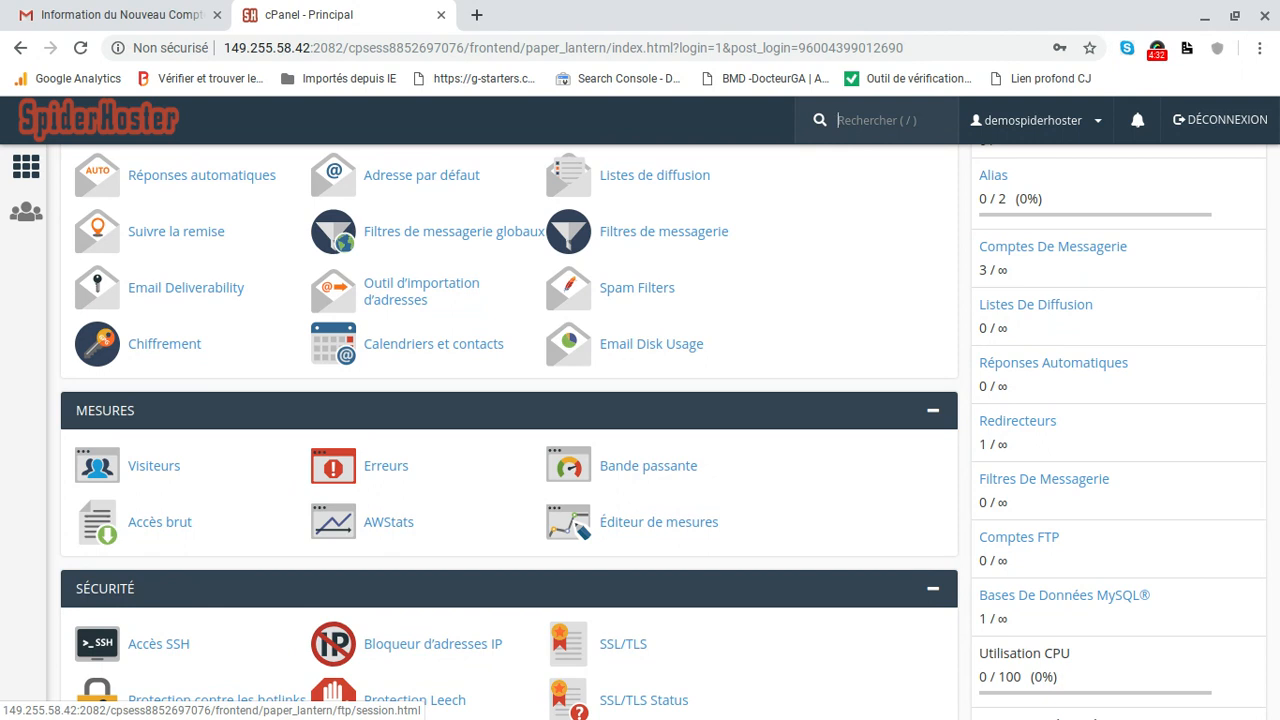
{"action": "scroll", "coordinate": [647, 331], "scroll_direction": "up", "scroll_amount": 10}
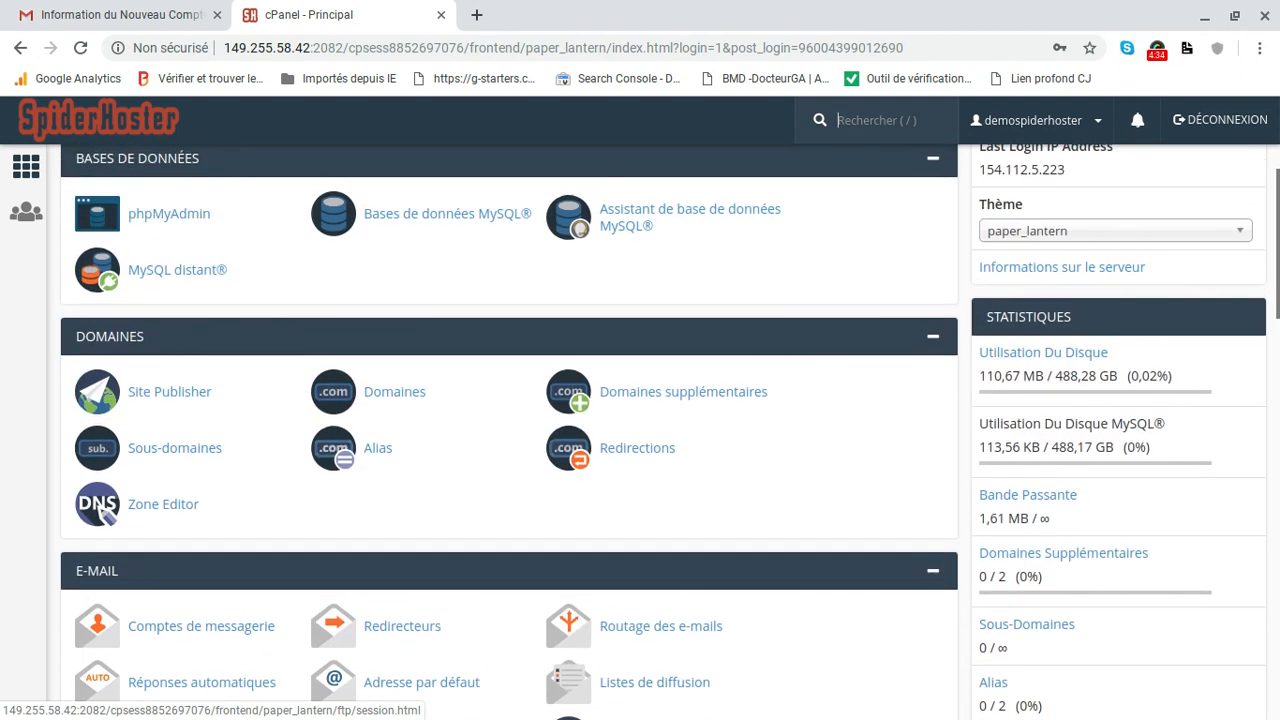
{"action": "scroll", "coordinate": [647, 331], "scroll_direction": "down", "scroll_amount": 6}
{"action": "scroll", "coordinate": [647, 331], "scroll_direction": "up", "scroll_amount": 5}
{"action": "scroll", "coordinate": [647, 268], "scroll_direction": "up", "scroll_amount": 1}
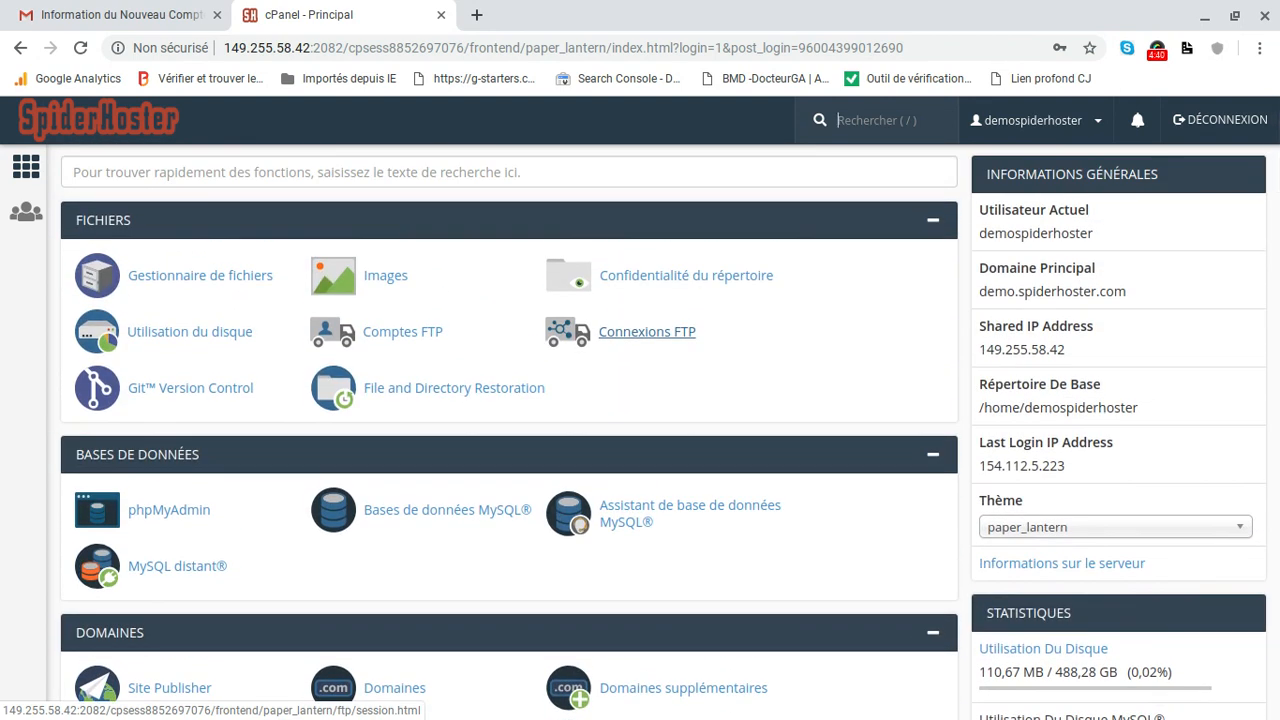
{"action": "scroll", "coordinate": [647, 331], "scroll_direction": "down", "scroll_amount": 8}
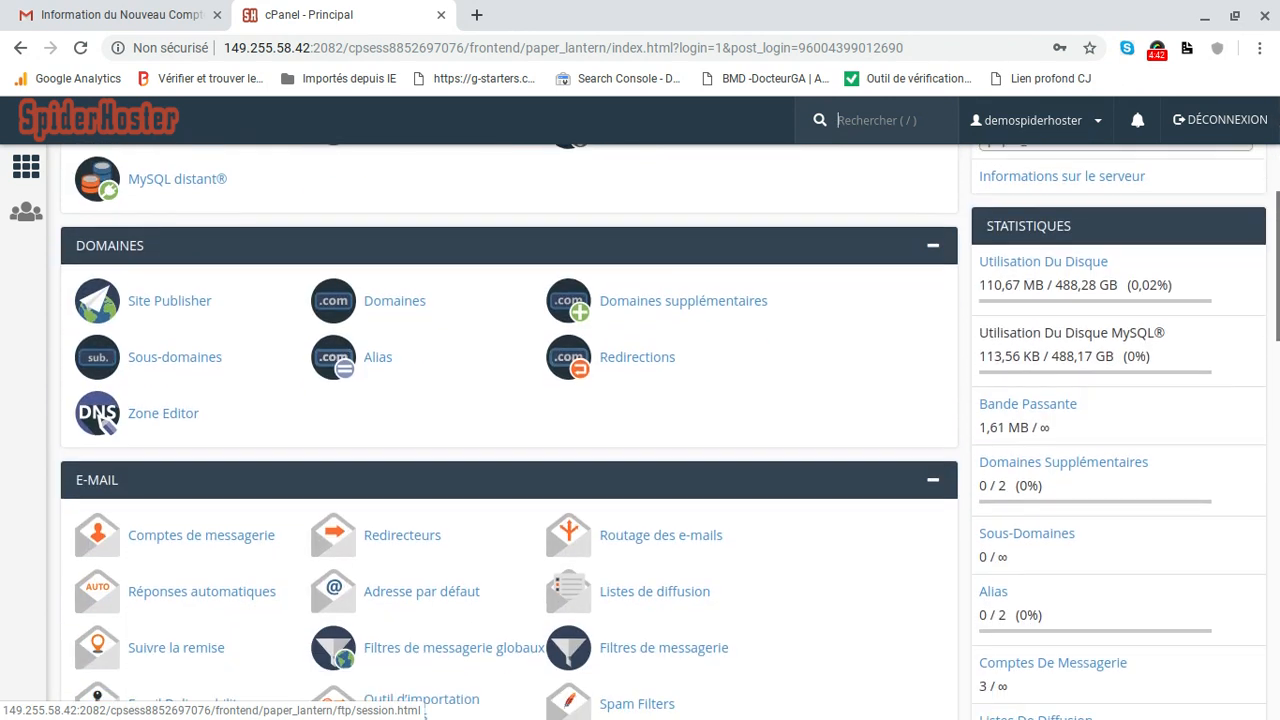
{"action": "scroll", "coordinate": [510, 416], "scroll_direction": "down", "scroll_amount": 7}
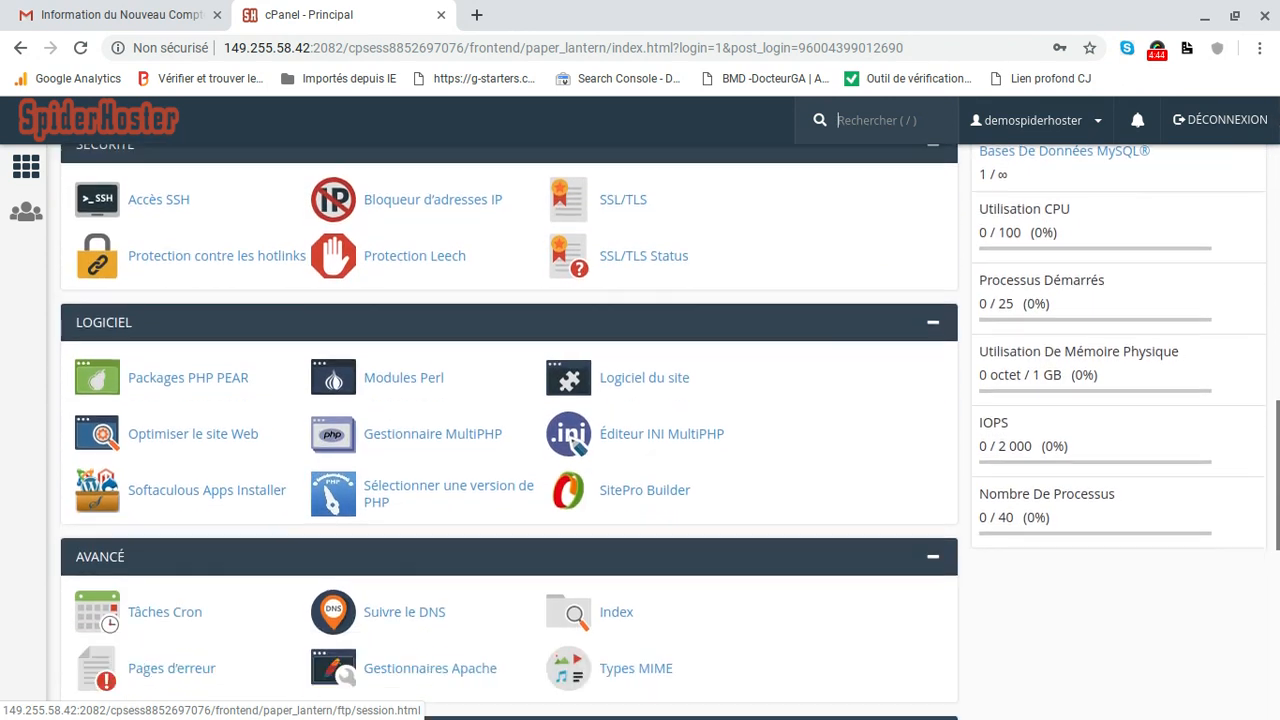
{"action": "scroll", "coordinate": [550, 380], "scroll_direction": "down", "scroll_amount": 5}
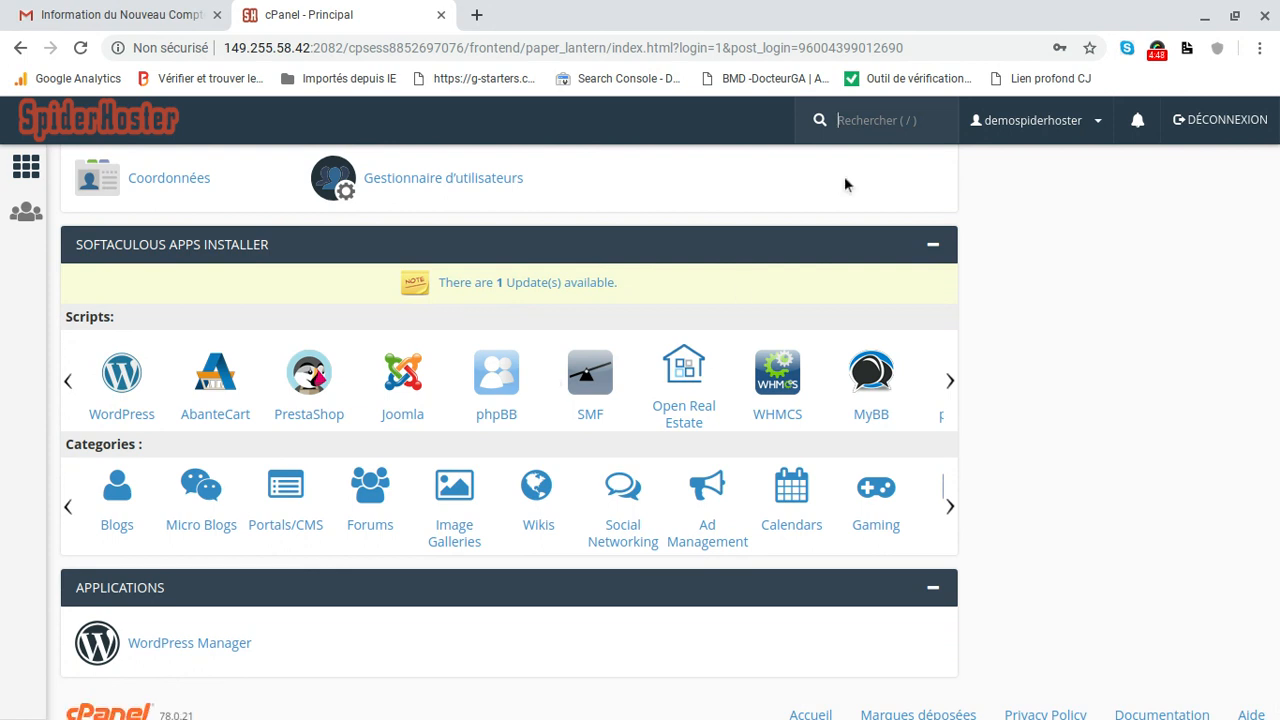
{"action": "scroll", "coordinate": [333, 370], "scroll_direction": "up", "scroll_amount": 1}
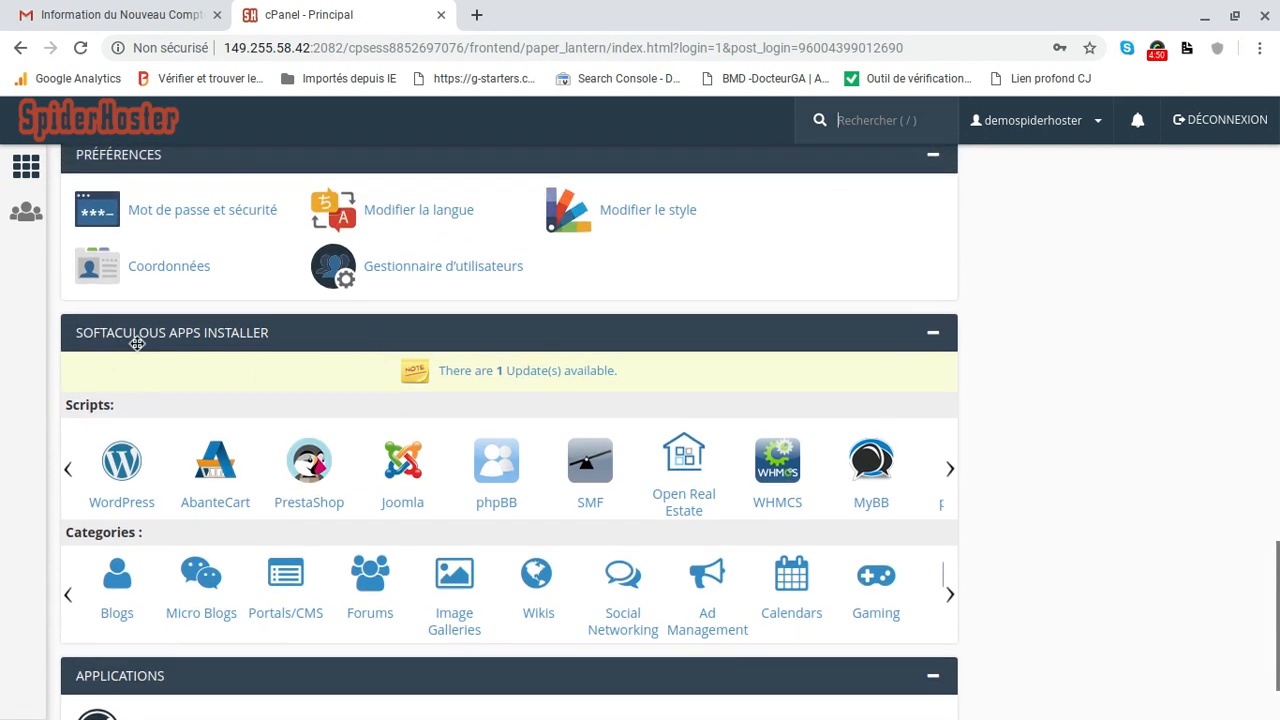
{"action": "scroll", "coordinate": [200, 370], "scroll_direction": "down", "scroll_amount": 2}
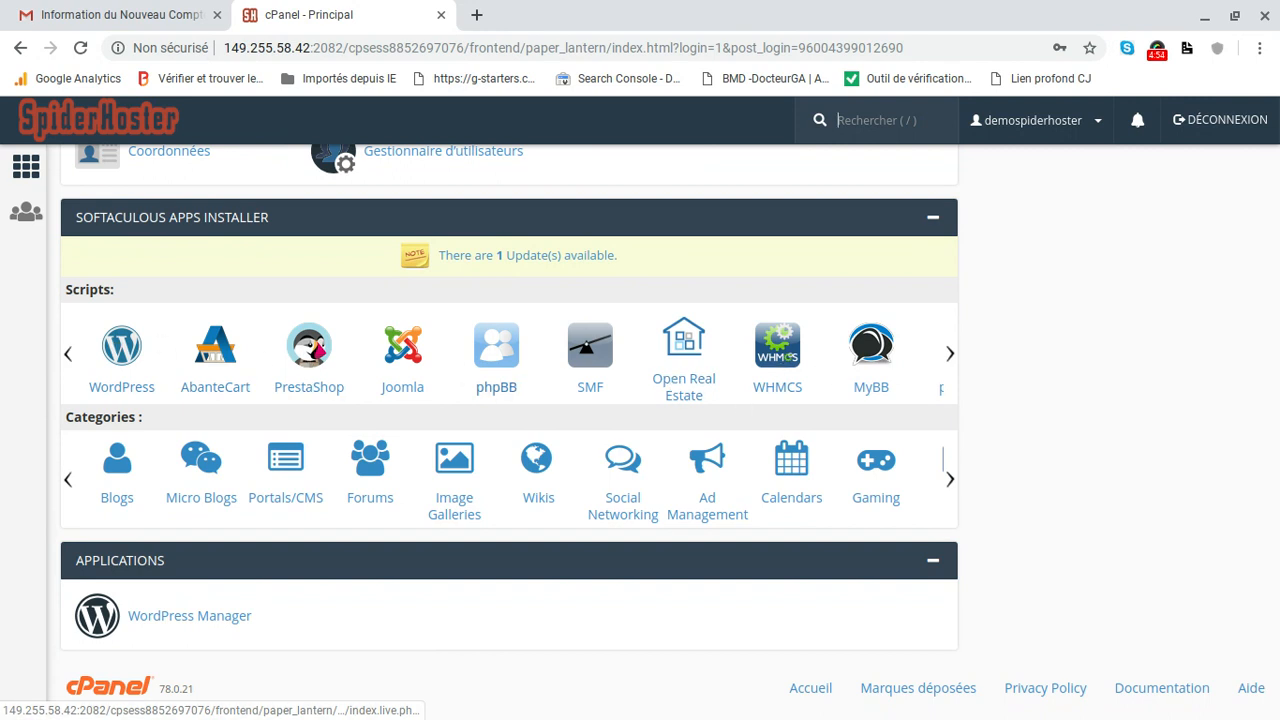
- Open the WordPress script in Softaculous and review its presentation and required disk space
{"action": "key", "text": "ctrl+plus"}
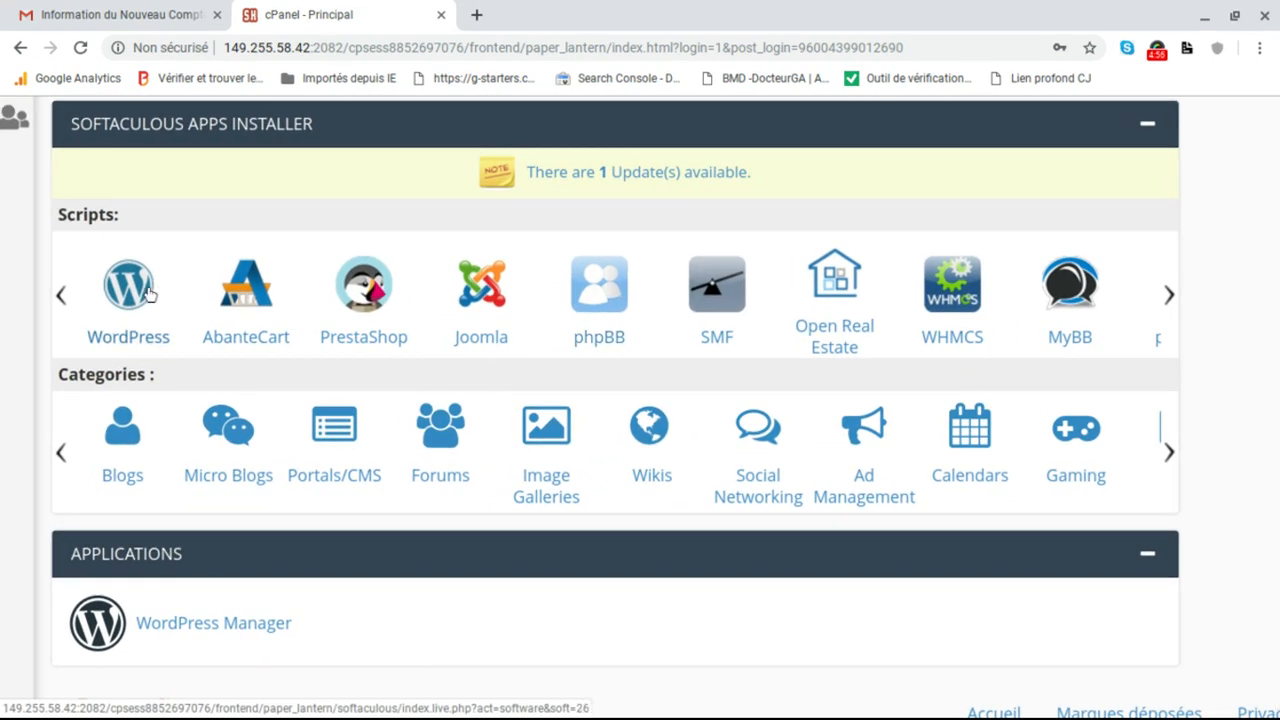
{"action": "left_click", "coordinate": [126, 297]}
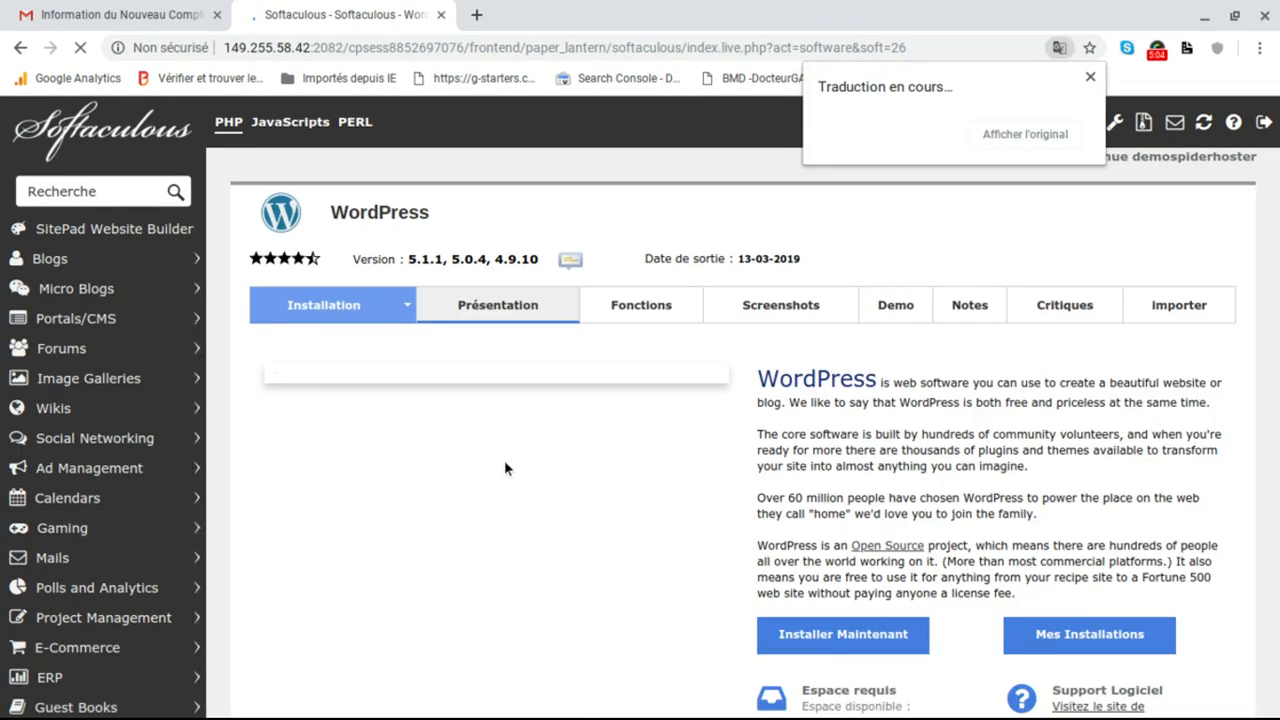
{"action": "scroll", "coordinate": [506, 466], "scroll_direction": "down", "scroll_amount": 2}
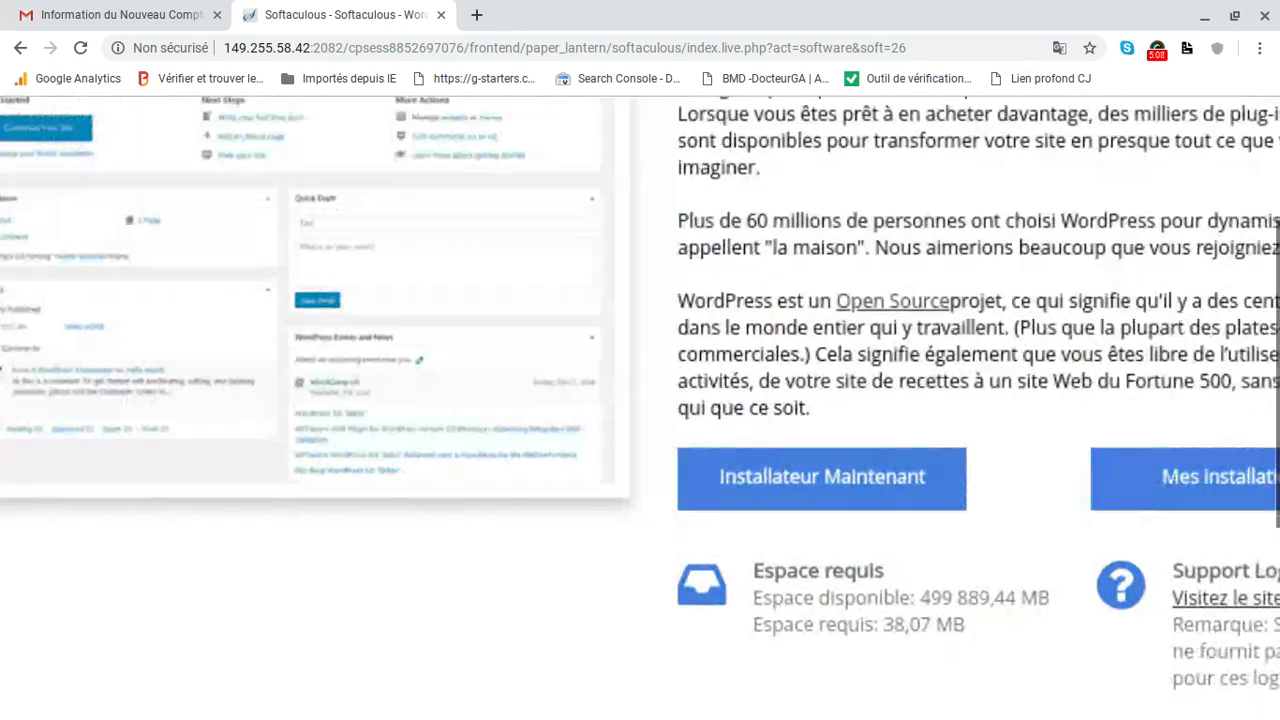
{"action": "scroll", "coordinate": [853, 480], "scroll_direction": "up", "scroll_amount": 1}
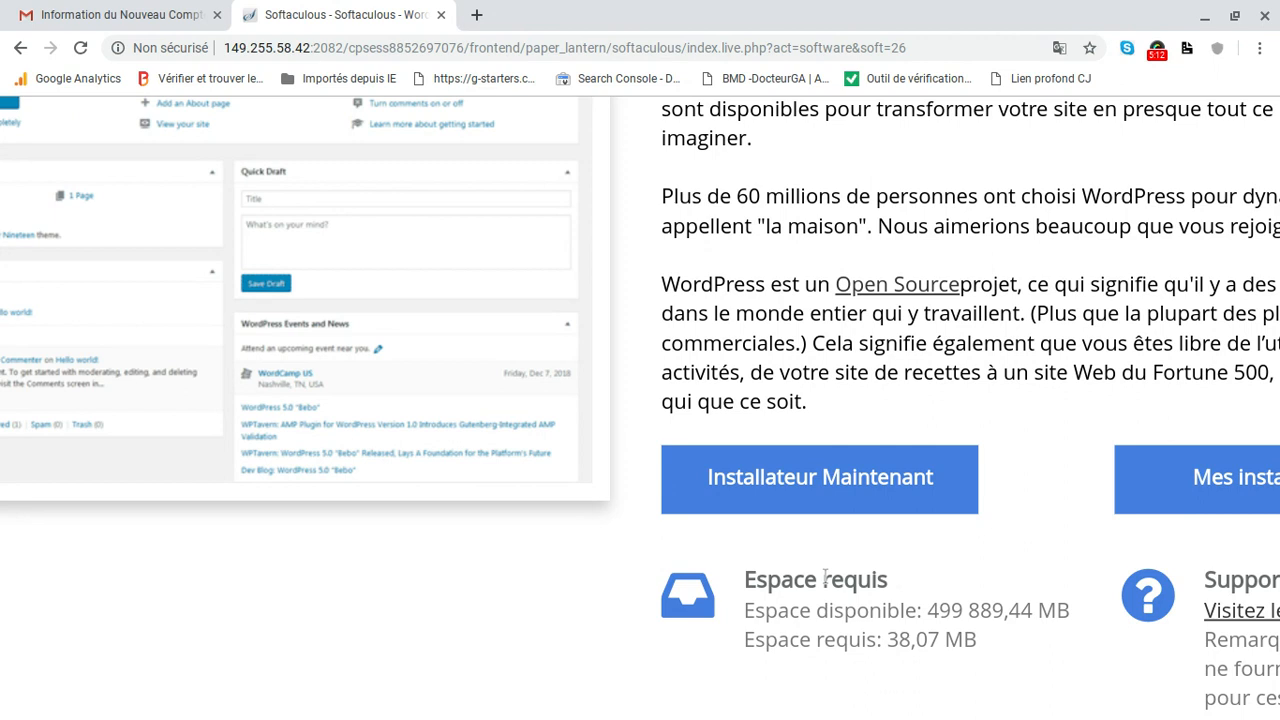
{"action": "scroll", "coordinate": [825, 577], "scroll_direction": "down", "scroll_amount": 5}
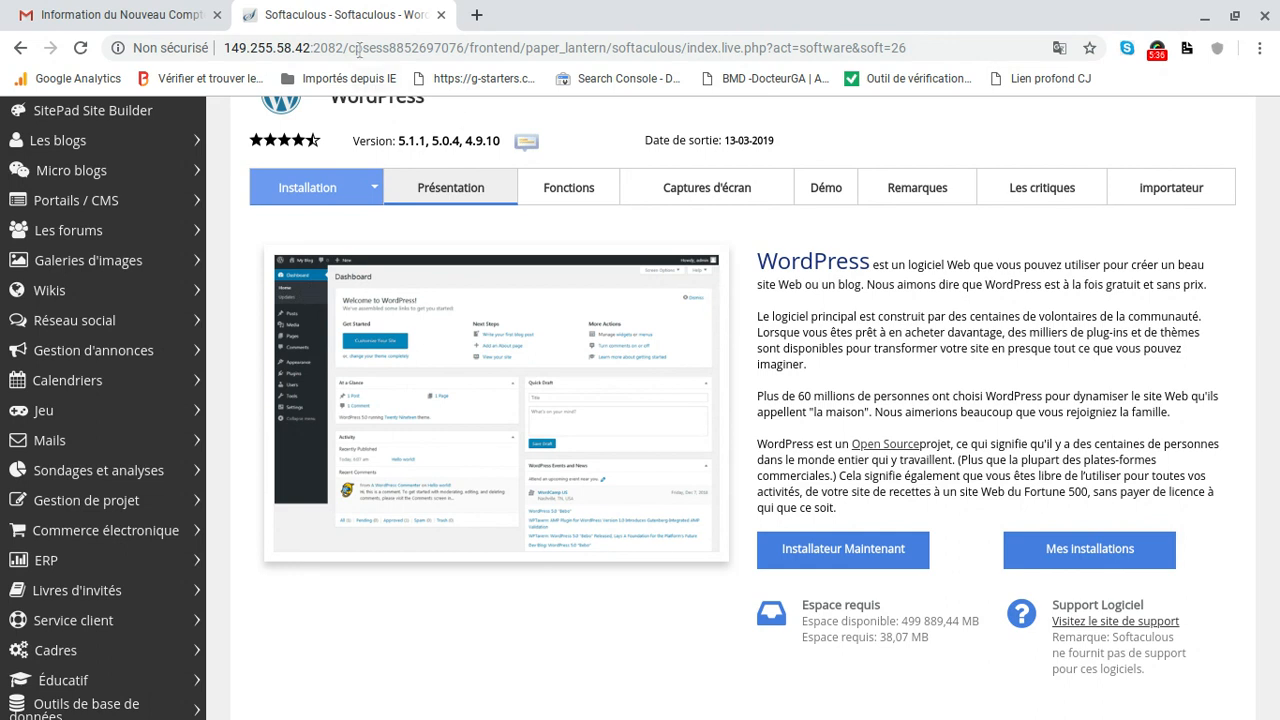
- Close the WordPress page, reopen cPanel from the email's Control Panel URL and log in with the account password
{"action": "left_click", "coordinate": [440, 18]}
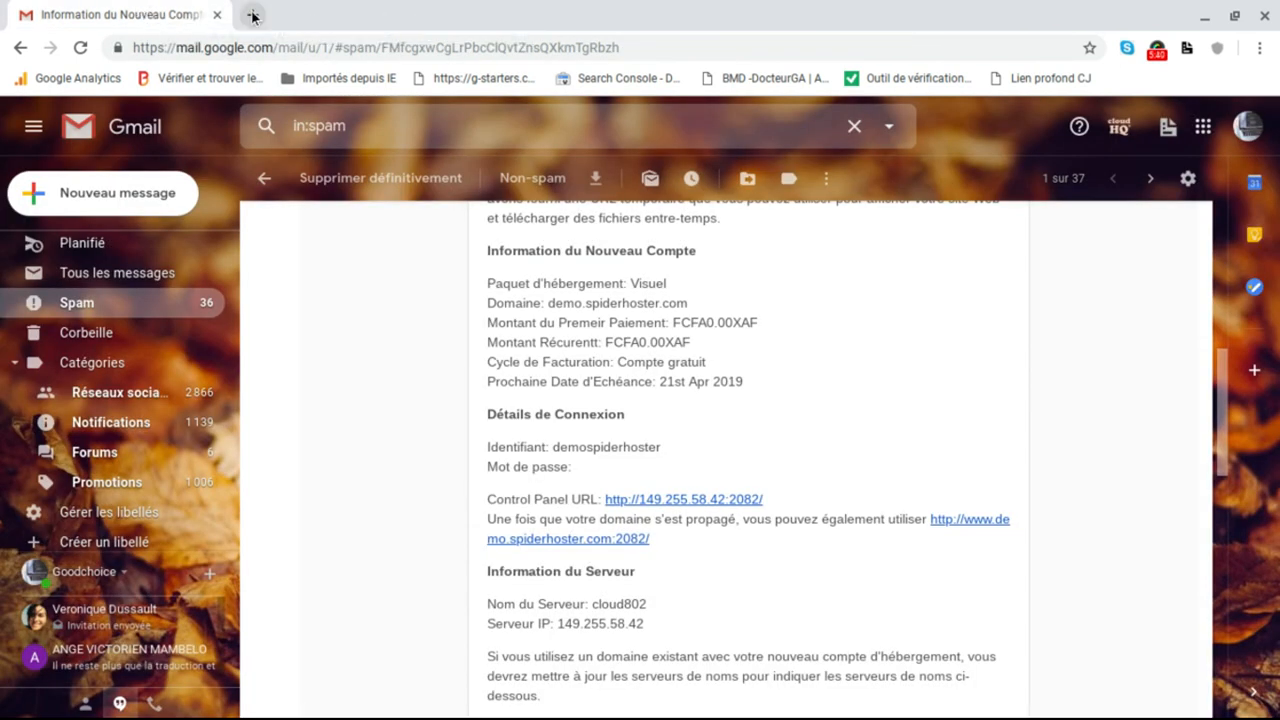
{"action": "left_click", "coordinate": [661, 503]}
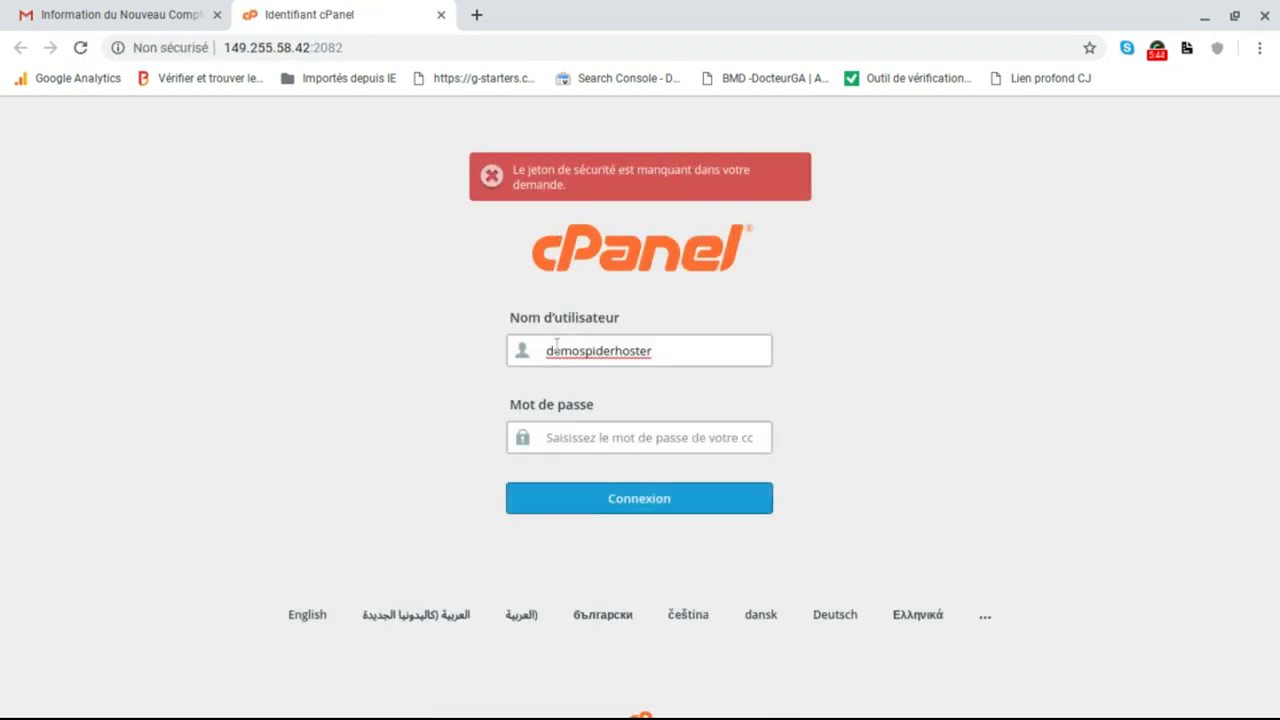
{"action": "left_click", "coordinate": [551, 440]}
{"action": "key", "text": "ctrl+v"}
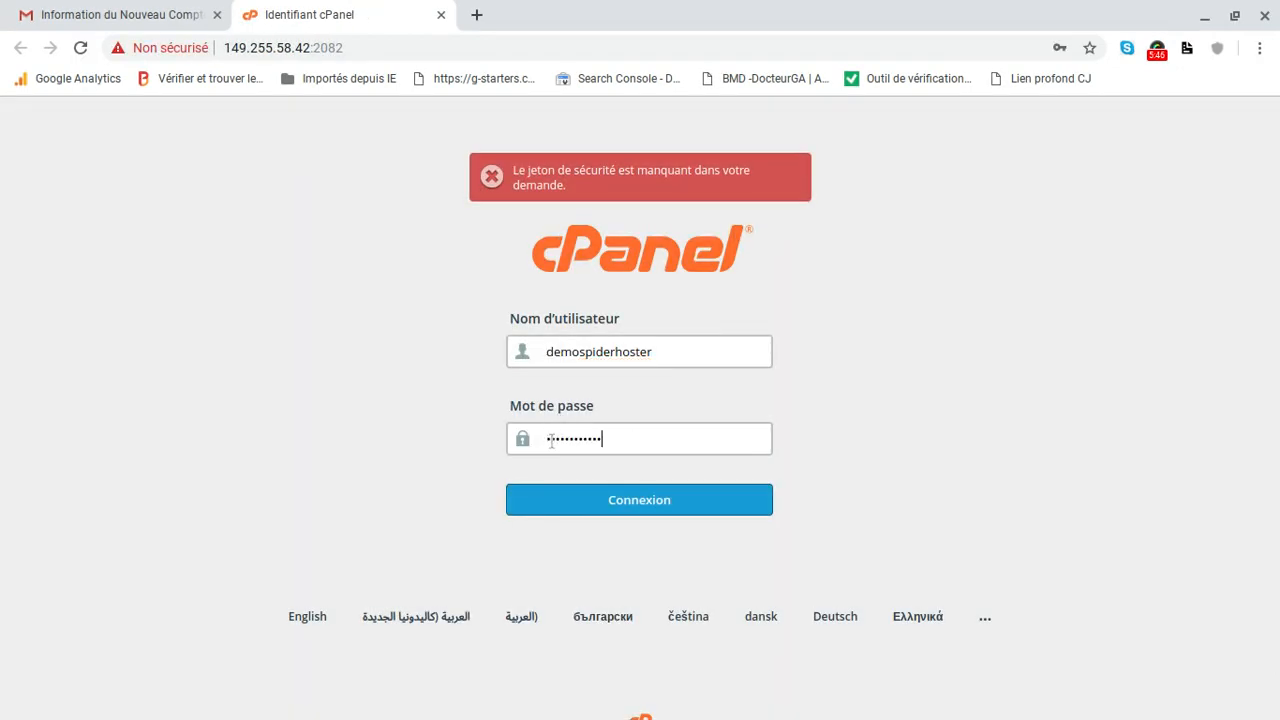
{"action": "left_click", "coordinate": [671, 508]}
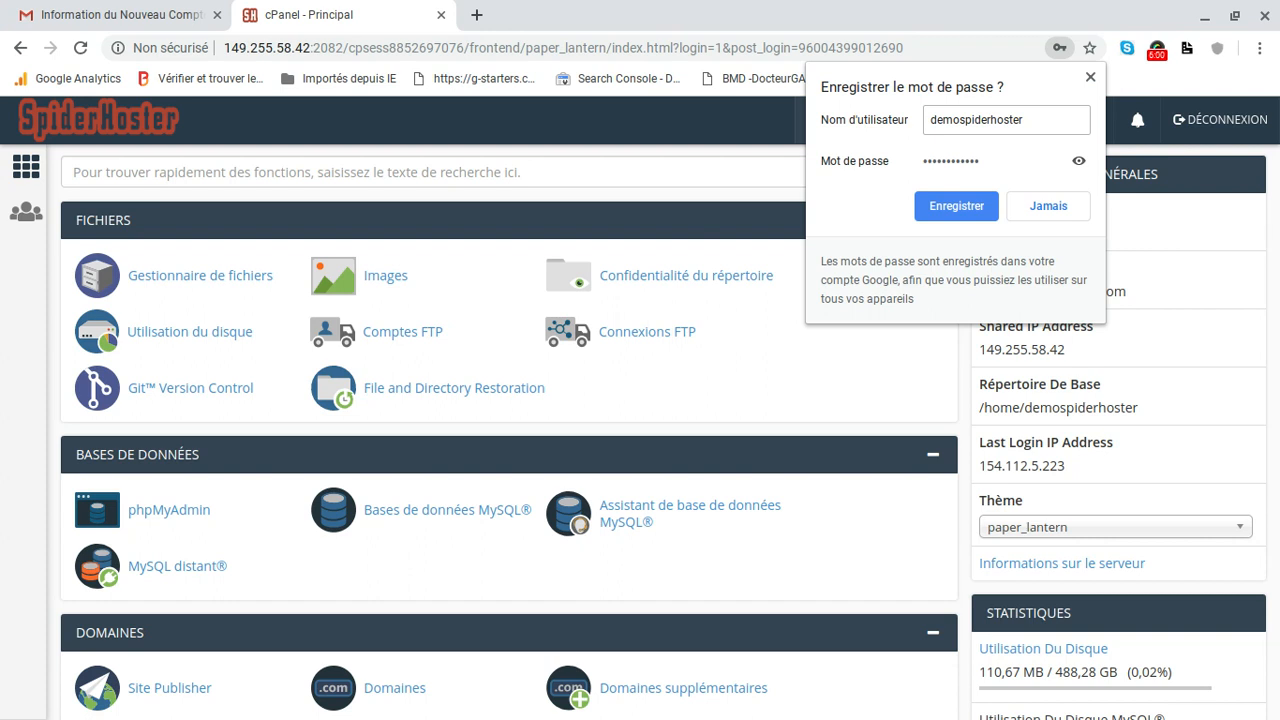
- Search the web for filezilla in a new tab and open the official filezilla-project.org homepage
{"action": "left_click", "coordinate": [477, 15]}
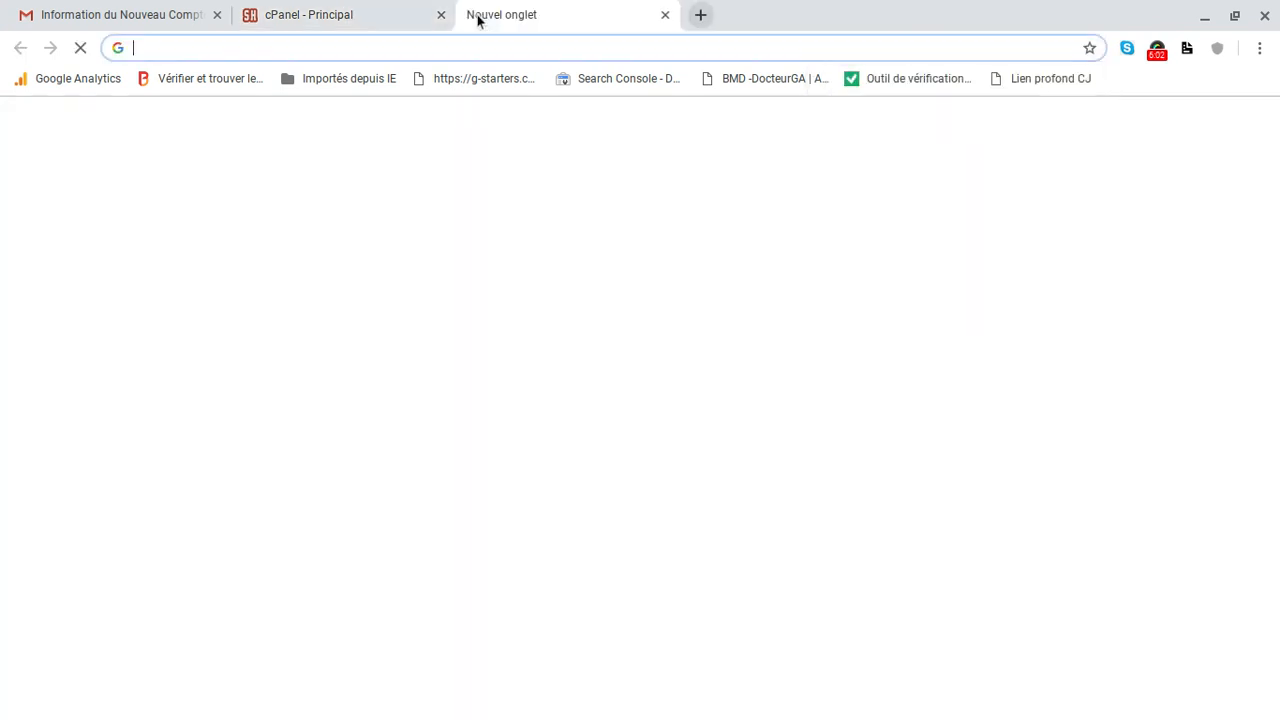
{"action": "type", "text": "file"}
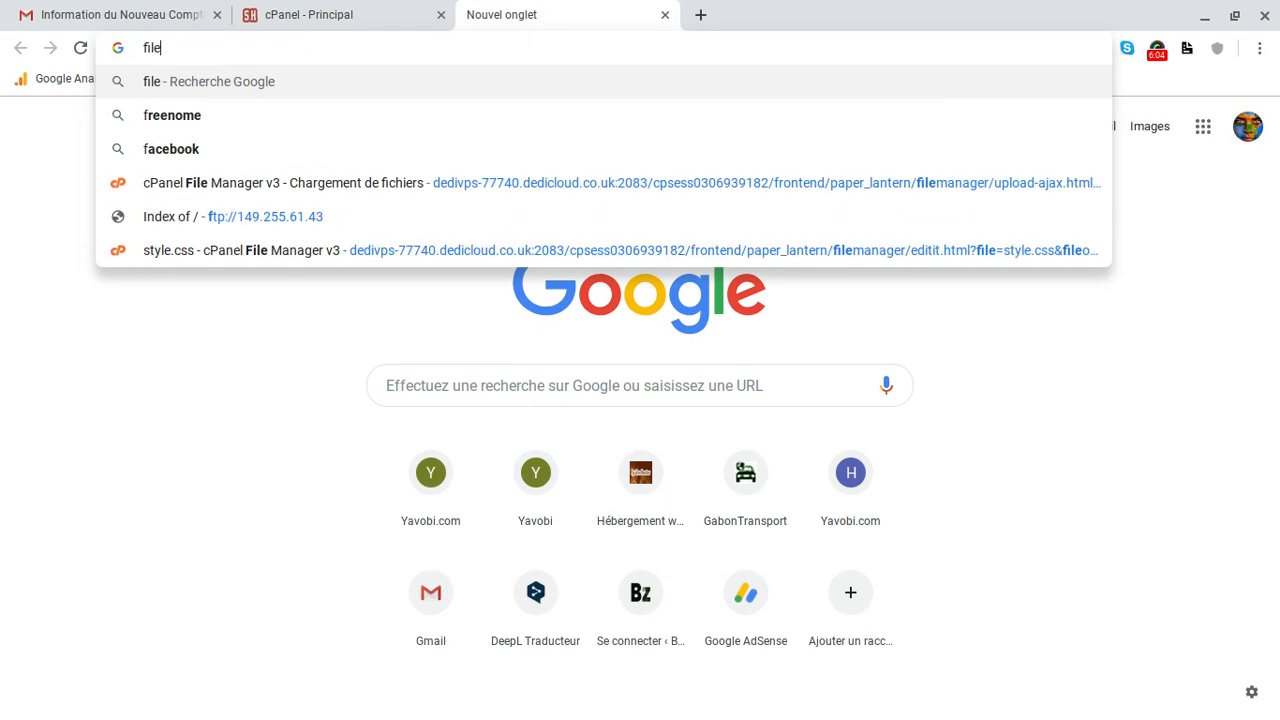
{"action": "type", "text": "zin"}
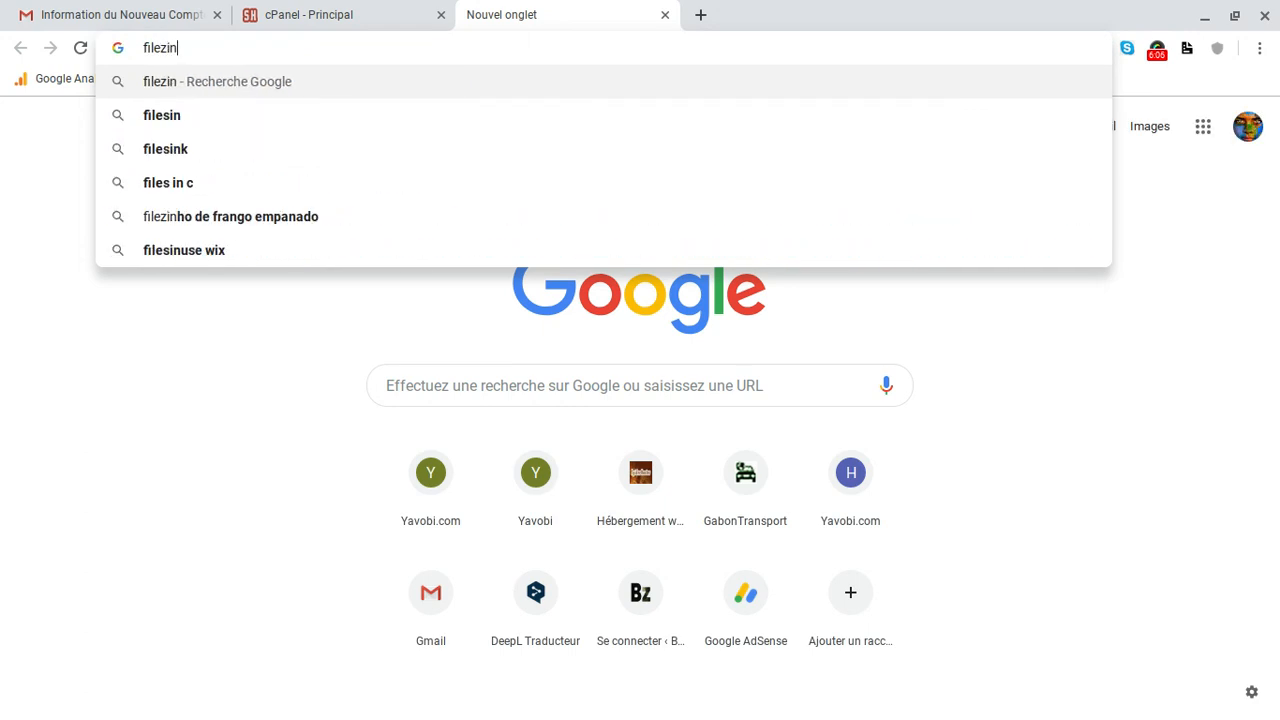
{"action": "key", "text": "BackSpace"}
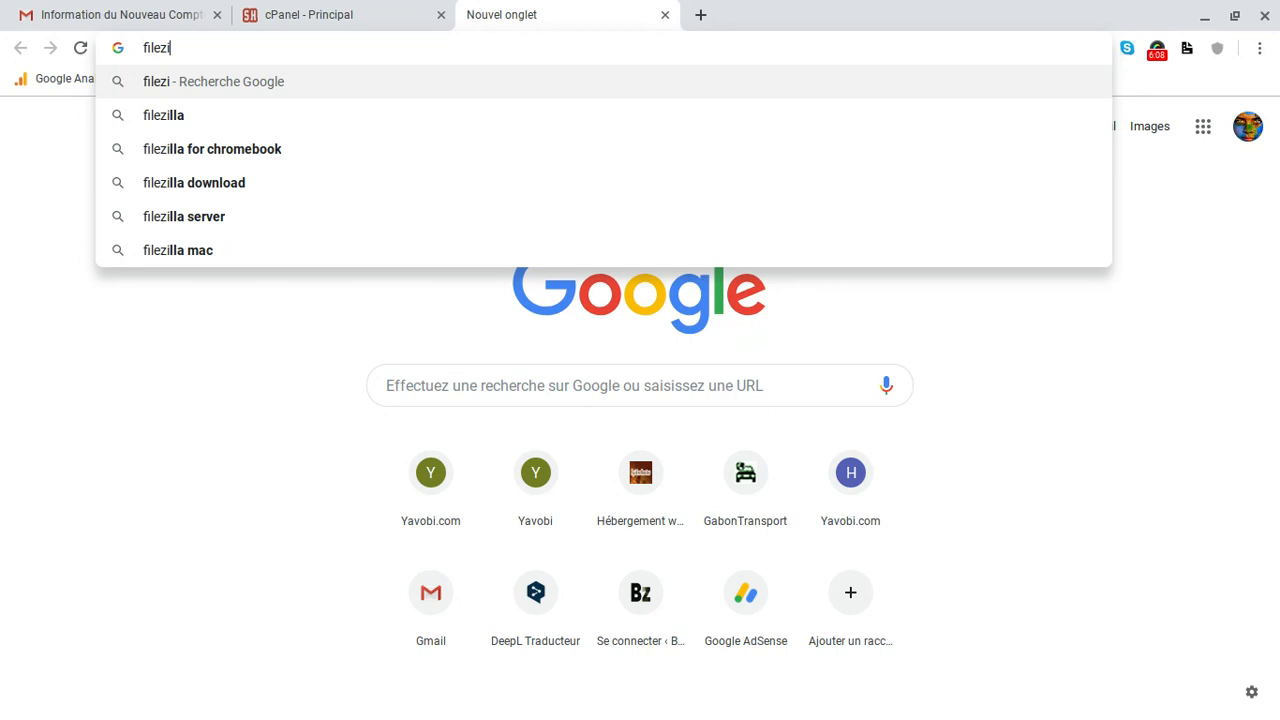
{"action": "left_click", "coordinate": [152, 117]}
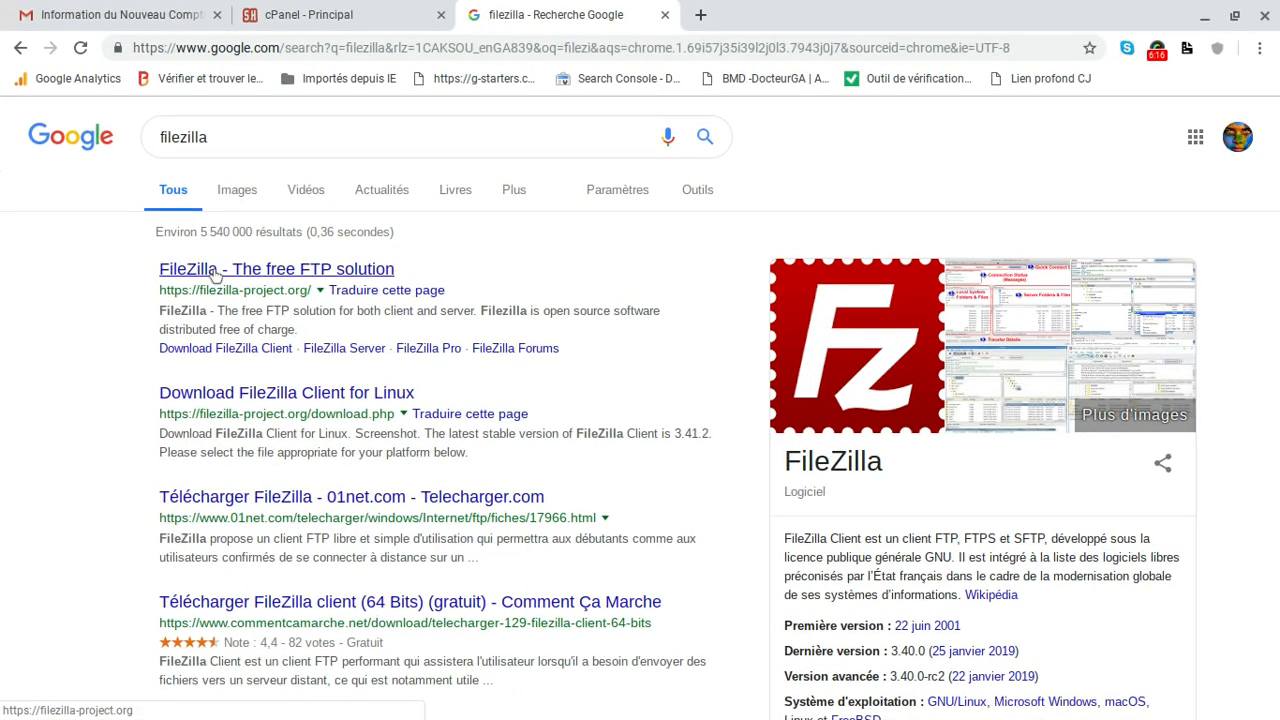
{"action": "left_click", "coordinate": [213, 272]}
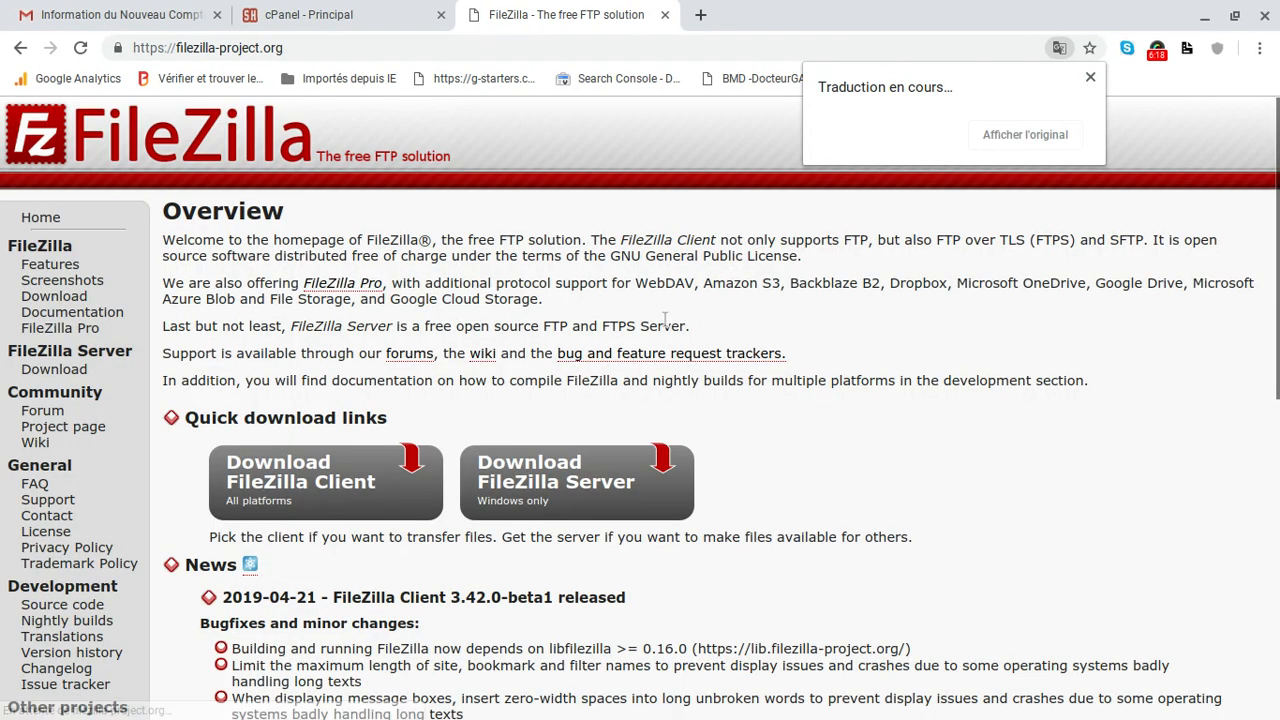
- Review the FileZilla homepage's overview, client and server download links and news, and close the page
{"action": "scroll", "coordinate": [478, 420], "scroll_direction": "down", "scroll_amount": 4}
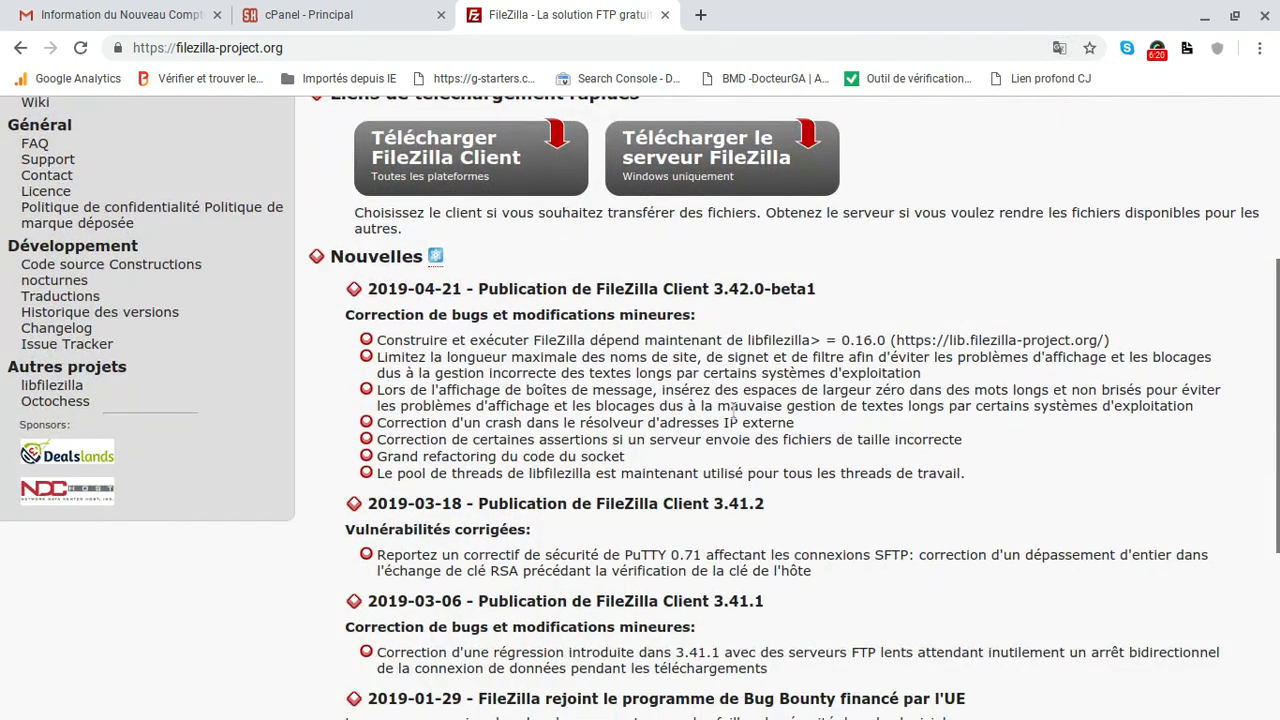
{"action": "scroll", "coordinate": [733, 411], "scroll_direction": "down", "scroll_amount": 2}
{"action": "scroll", "coordinate": [785, 229], "scroll_direction": "up", "scroll_amount": 3}
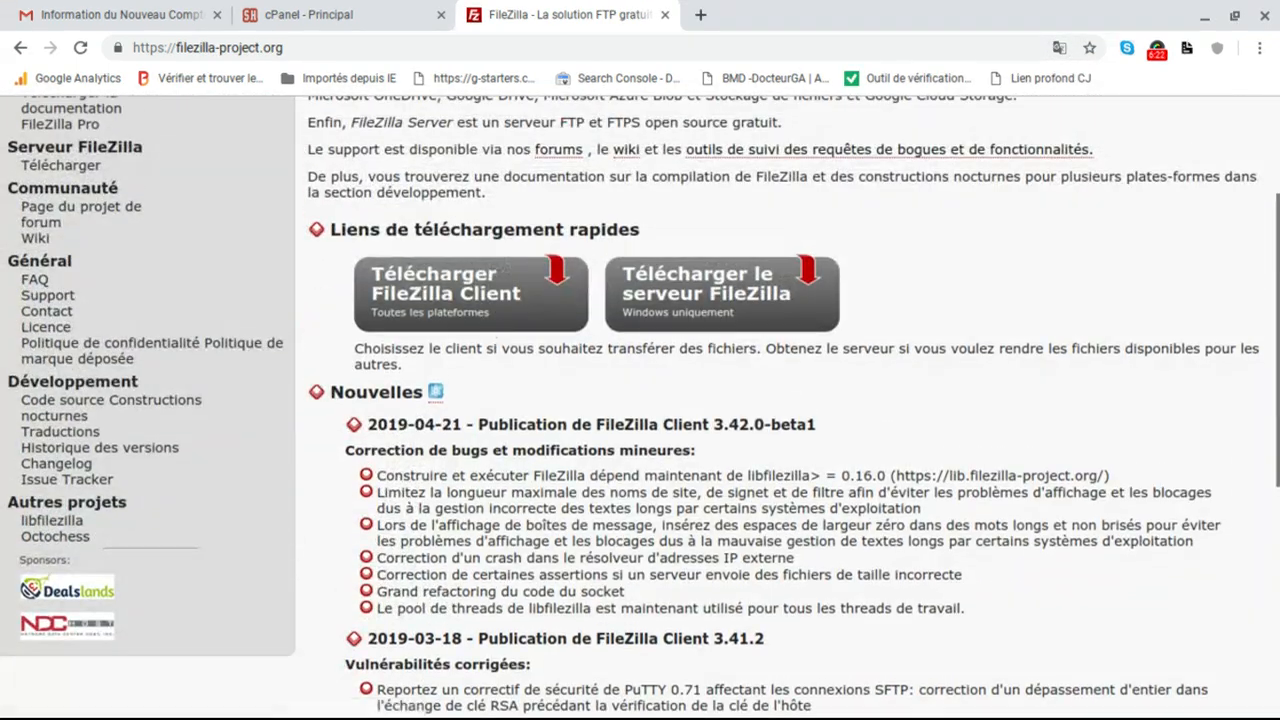
{"action": "scroll", "coordinate": [785, 229], "scroll_direction": "up", "scroll_amount": 2}
{"action": "scroll", "coordinate": [785, 229], "scroll_direction": "down", "scroll_amount": 2}
{"action": "scroll", "coordinate": [447, 287], "scroll_direction": "up", "scroll_amount": 3}
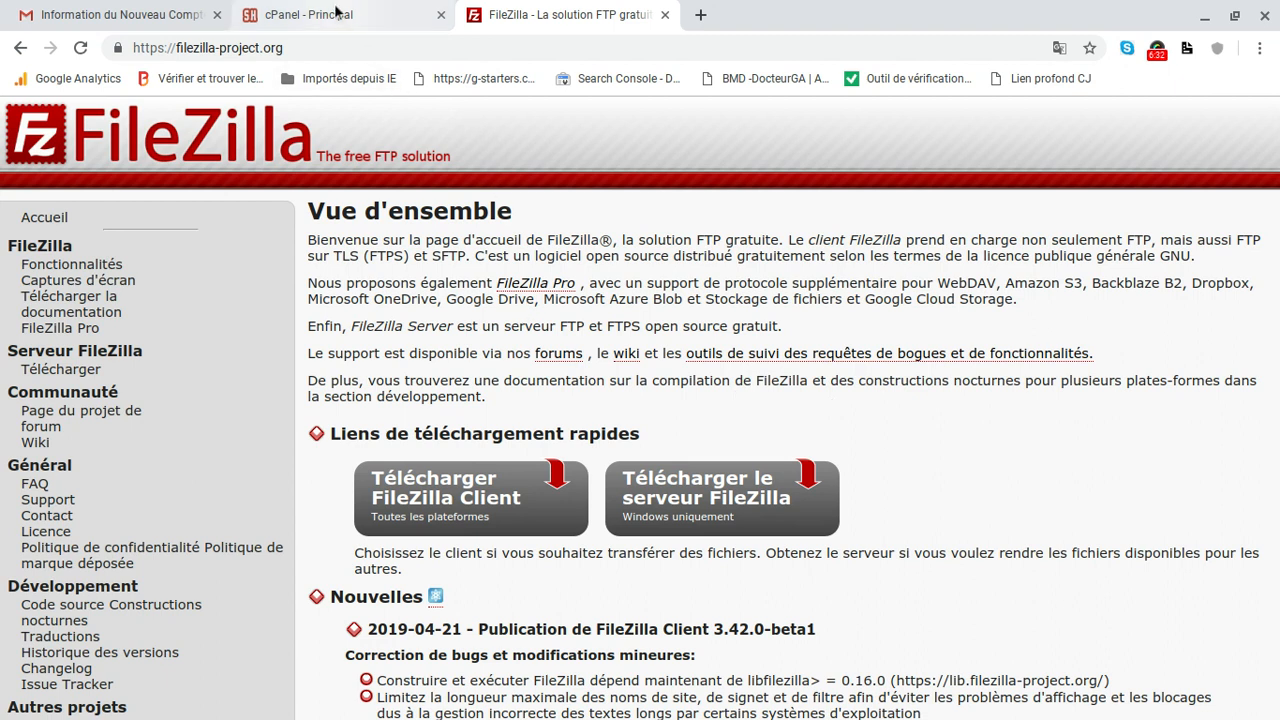
{"action": "left_click", "coordinate": [664, 15]}
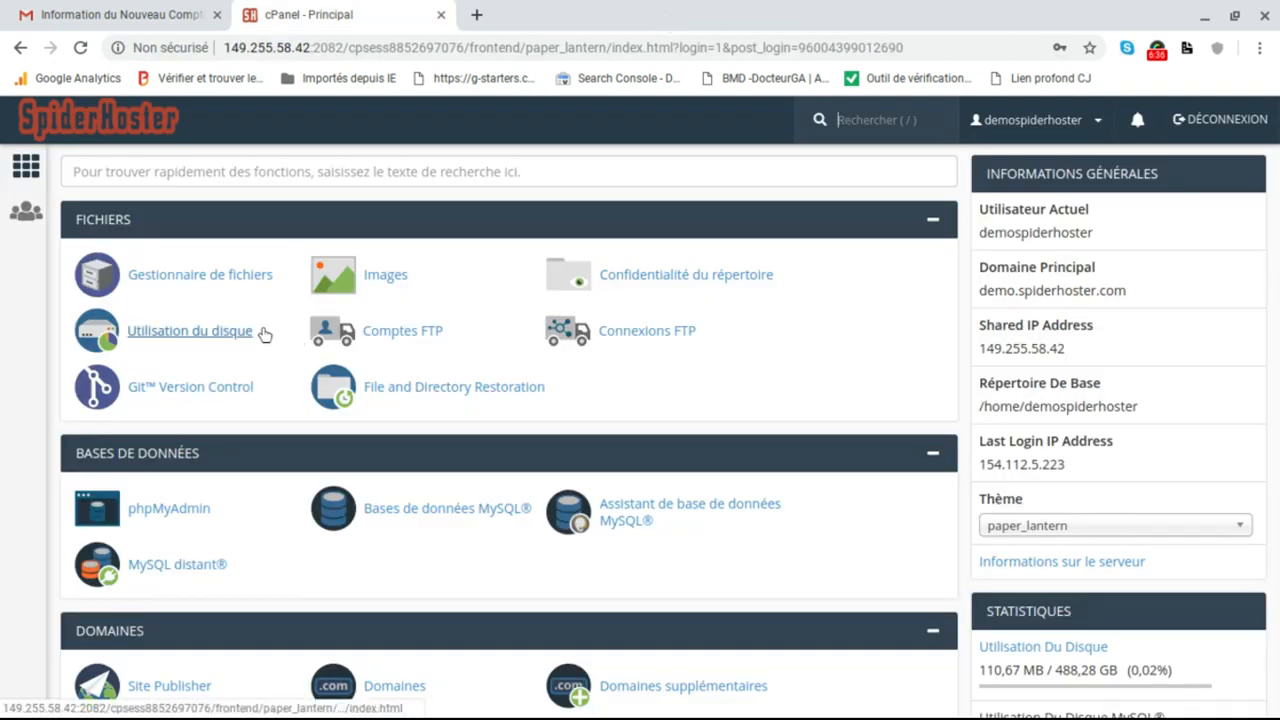
- Open the file manager (Gestionnaire de fichiers) from the Fichiers section of the cPanel home page
{"action": "key", "text": "ctrl+plus"}
{"action": "key", "text": "ctrl+plus"}
{"action": "key", "text": "ctrl+plus"}
{"action": "key", "text": "ctrl+plus"}
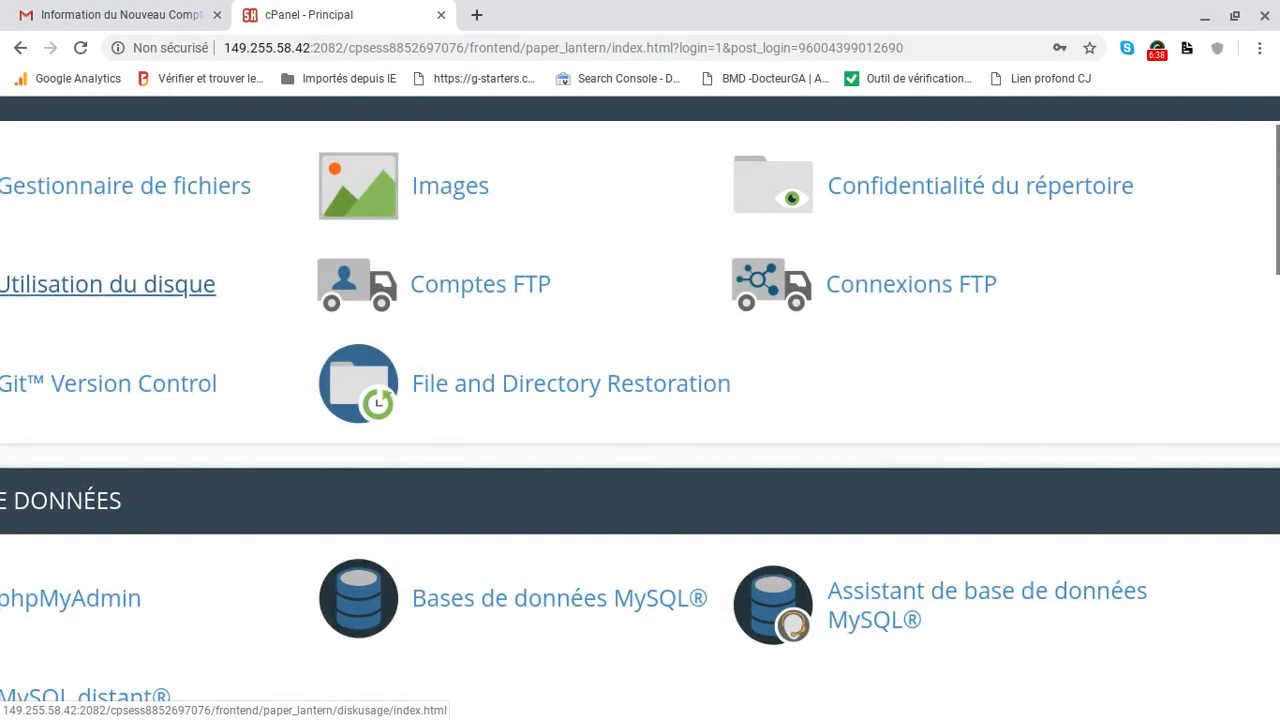
{"action": "key", "text": "ctrl+plus"}
{"action": "key", "text": "ctrl+plus"}
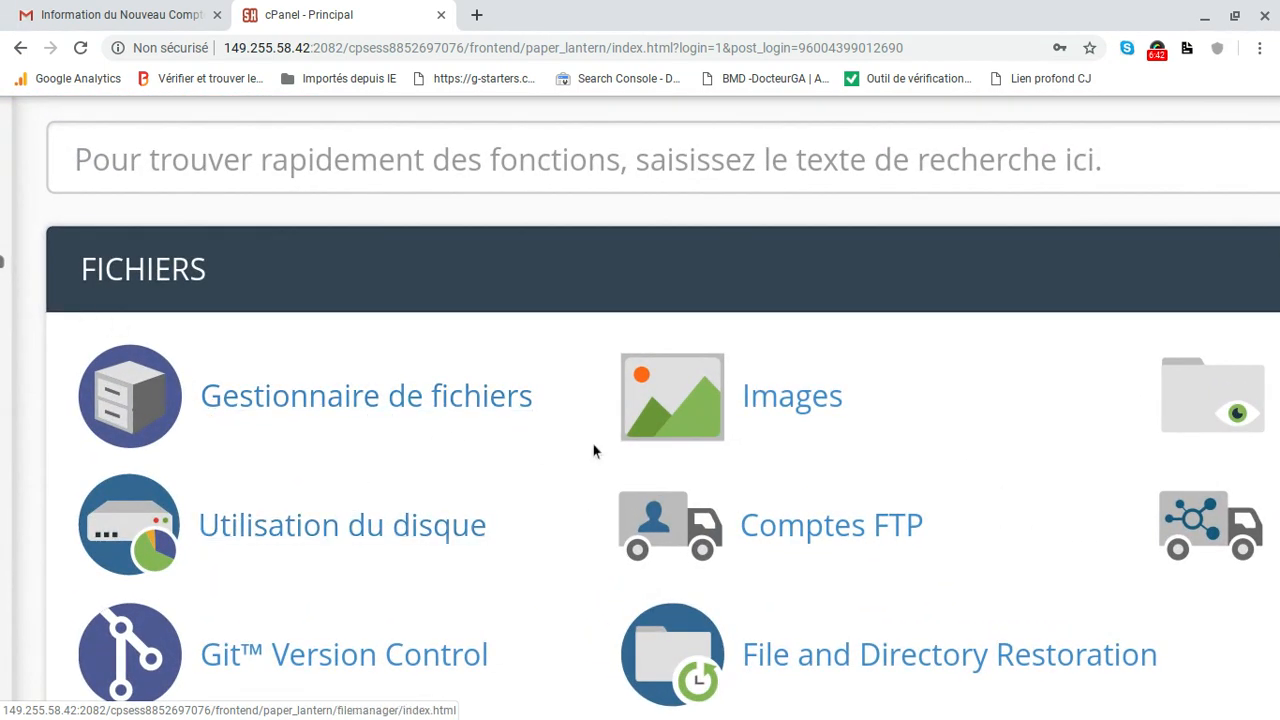
{"action": "key", "text": "ctrl+minus"}
{"action": "key", "text": "ctrl+minus"}
{"action": "key", "text": "ctrl+minus"}
{"action": "key", "text": "ctrl+minus"}
{"action": "key", "text": "ctrl+minus"}
{"action": "key", "text": "ctrl+minus"}
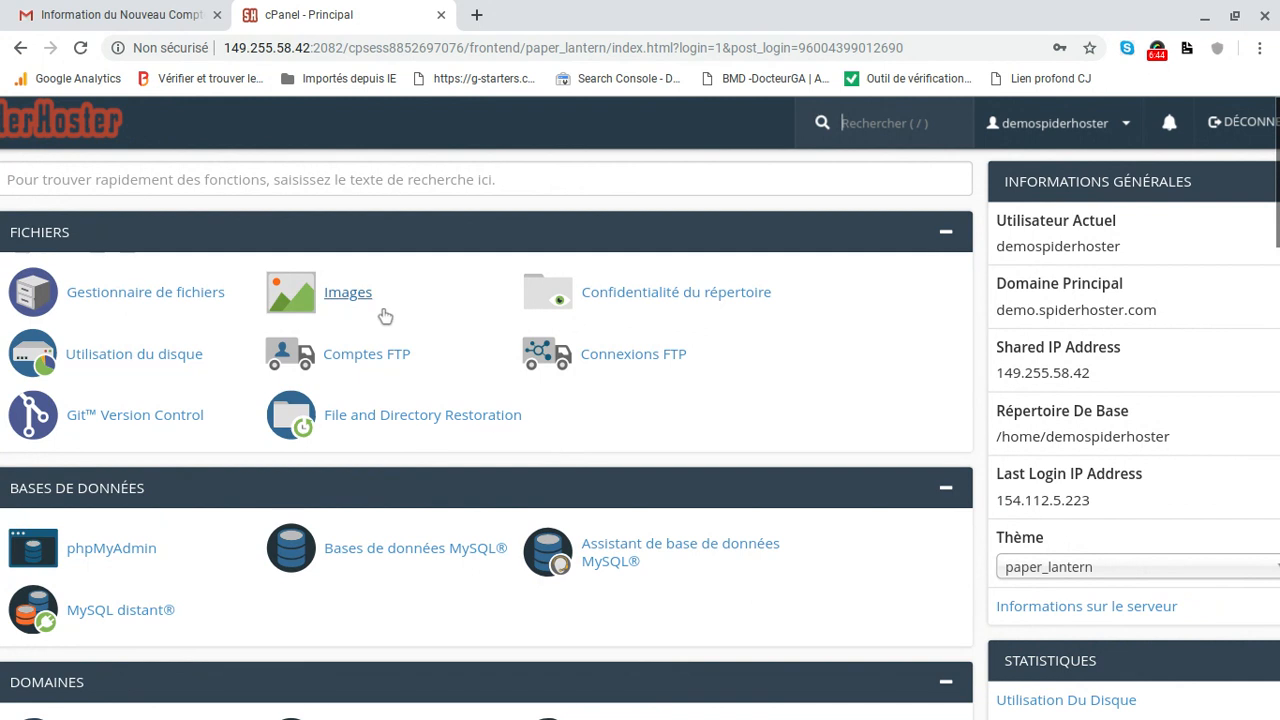
{"action": "left_click", "coordinate": [219, 303]}
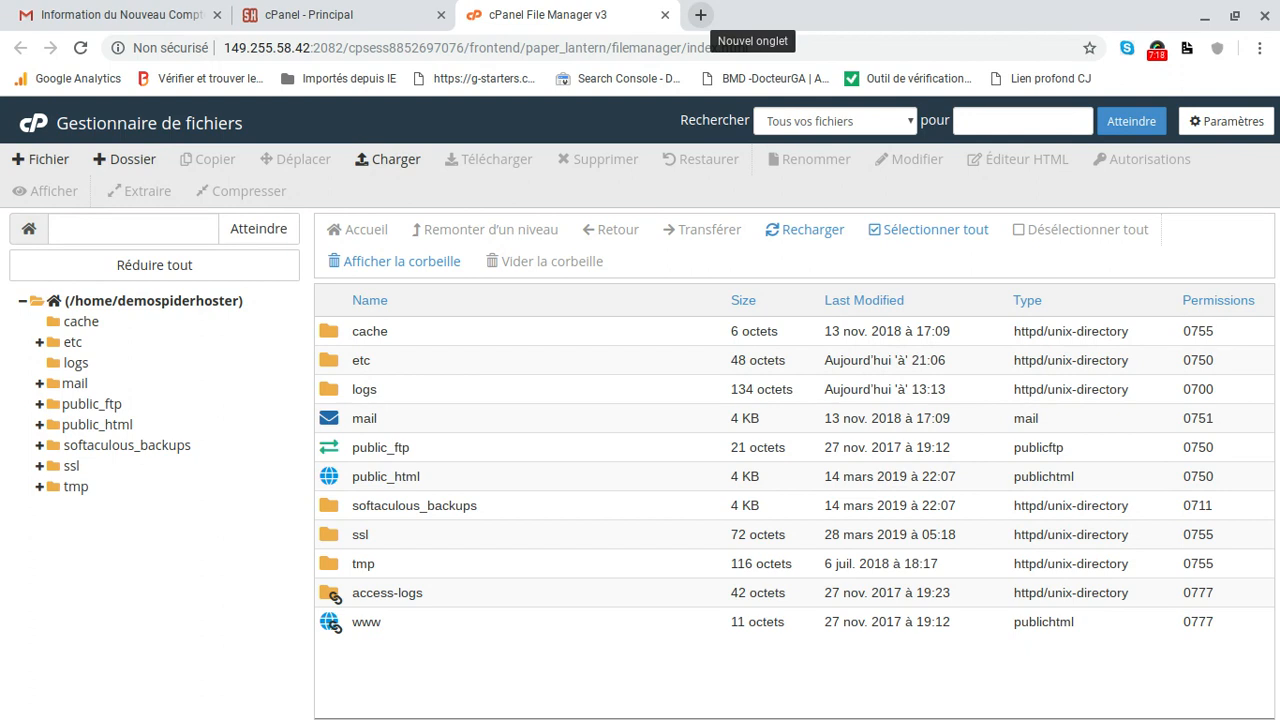
- Visit elitedoc.ga in a new tab to view its root directory index, and close the page
{"action": "left_click", "coordinate": [700, 15]}
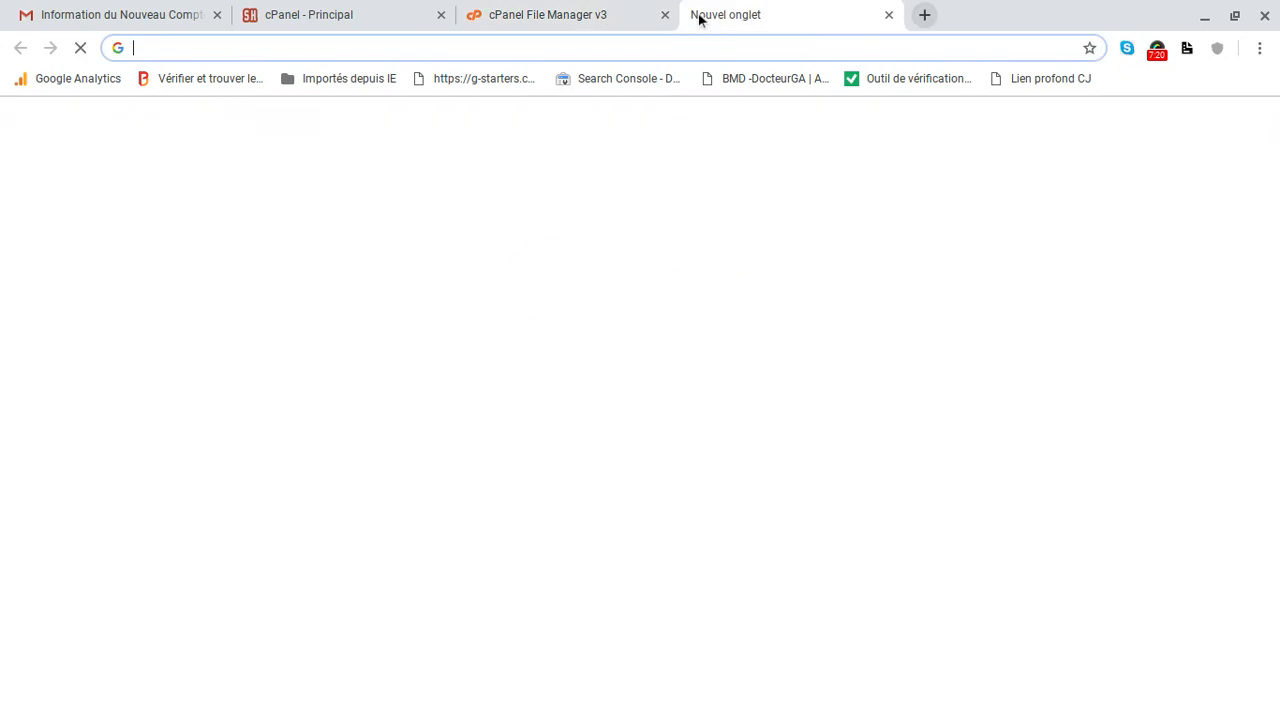
{"action": "type", "text": "el"}
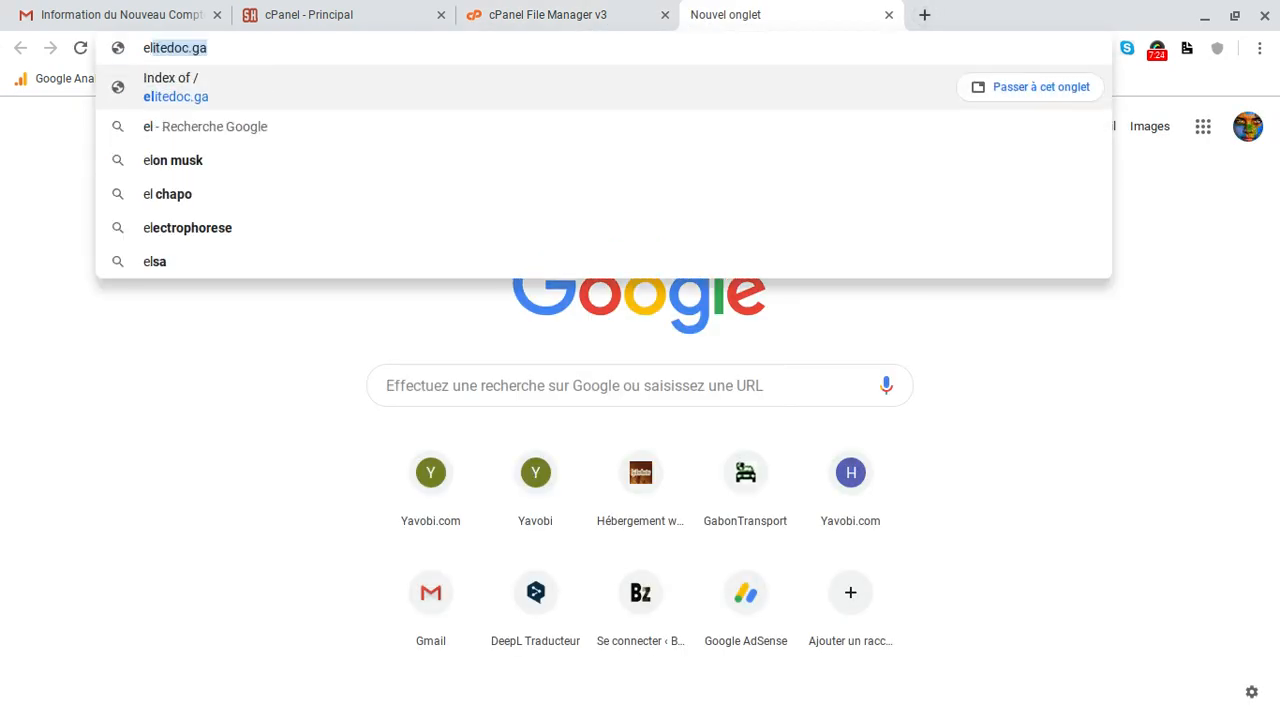
{"action": "key", "text": "Return"}
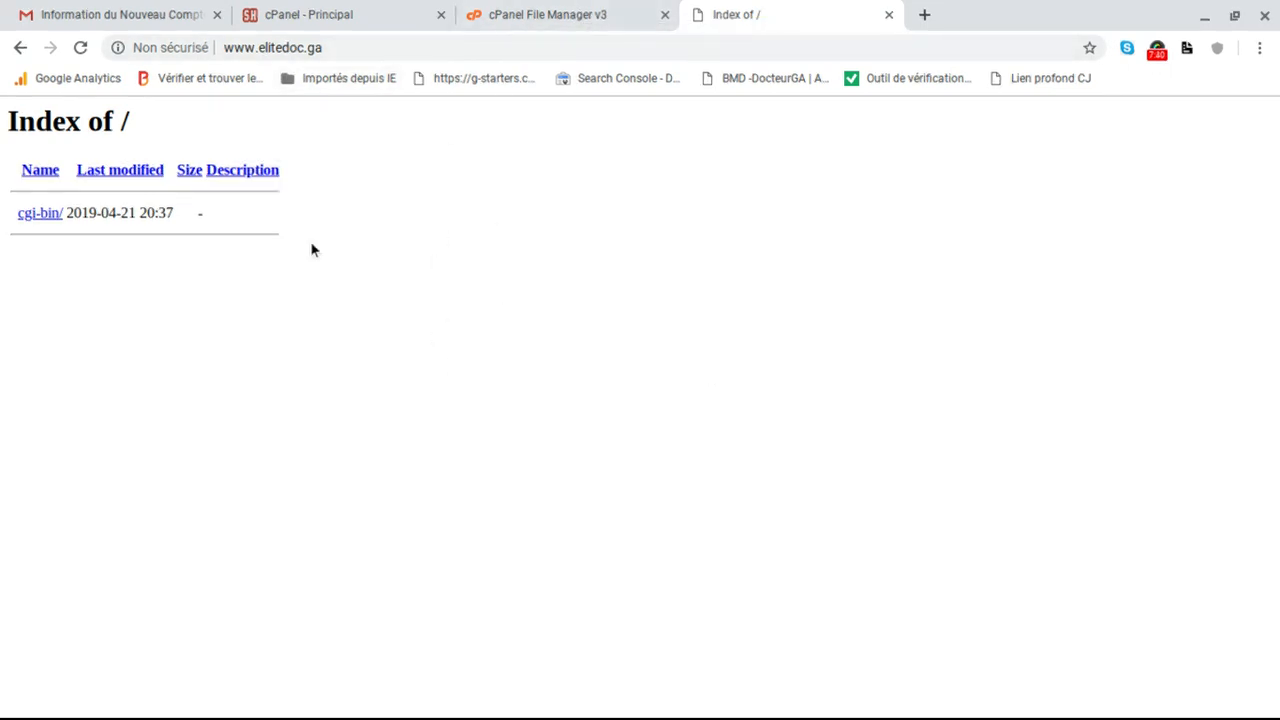
{"action": "left_click", "coordinate": [890, 15]}
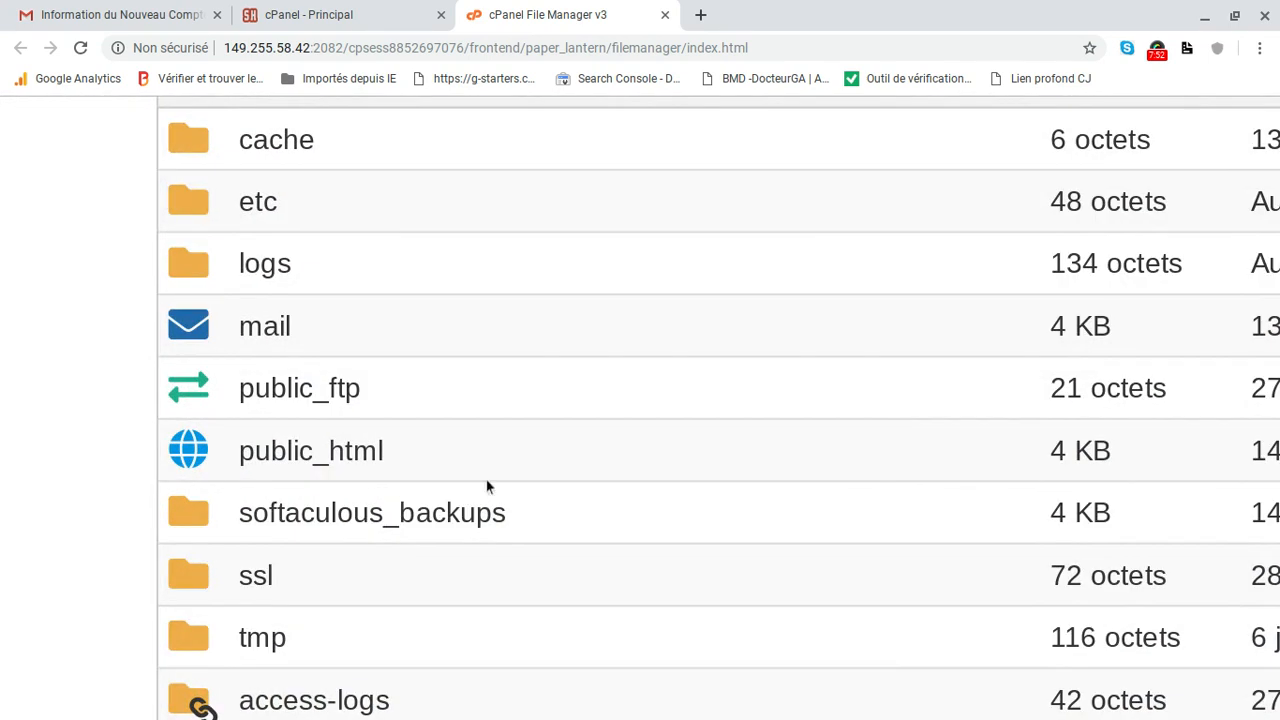
- Open the public_html folder and examine the WordPress folders and files it contains
{"action": "double_click", "coordinate": [195, 455]}
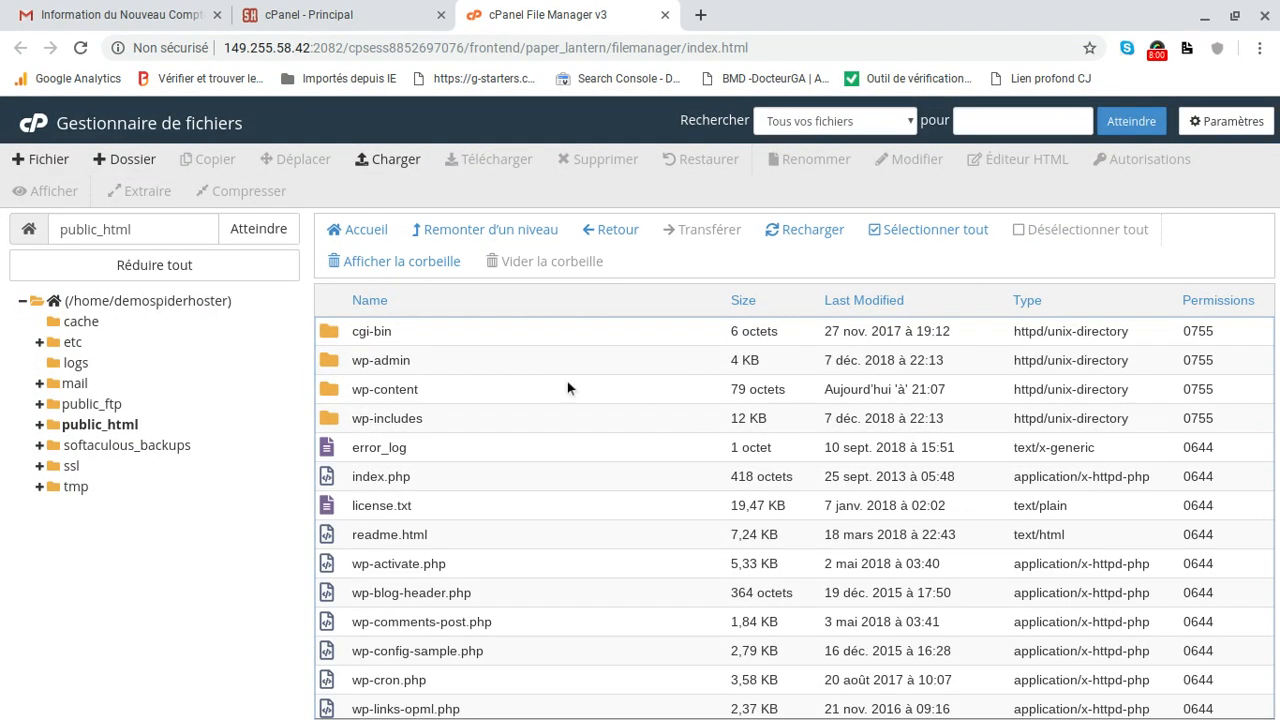
{"action": "scroll", "coordinate": [351, 394], "scroll_direction": "down", "scroll_amount": 2}
{"action": "scroll", "coordinate": [351, 394], "scroll_direction": "up", "scroll_amount": 2}
{"action": "scroll", "coordinate": [795, 518], "scroll_direction": "down", "scroll_amount": 2}
{"action": "scroll", "coordinate": [795, 518], "scroll_direction": "up", "scroll_amount": 2}
{"action": "scroll", "coordinate": [795, 518], "scroll_direction": "down", "scroll_amount": 2}
{"action": "scroll", "coordinate": [795, 518], "scroll_direction": "up", "scroll_amount": 2}
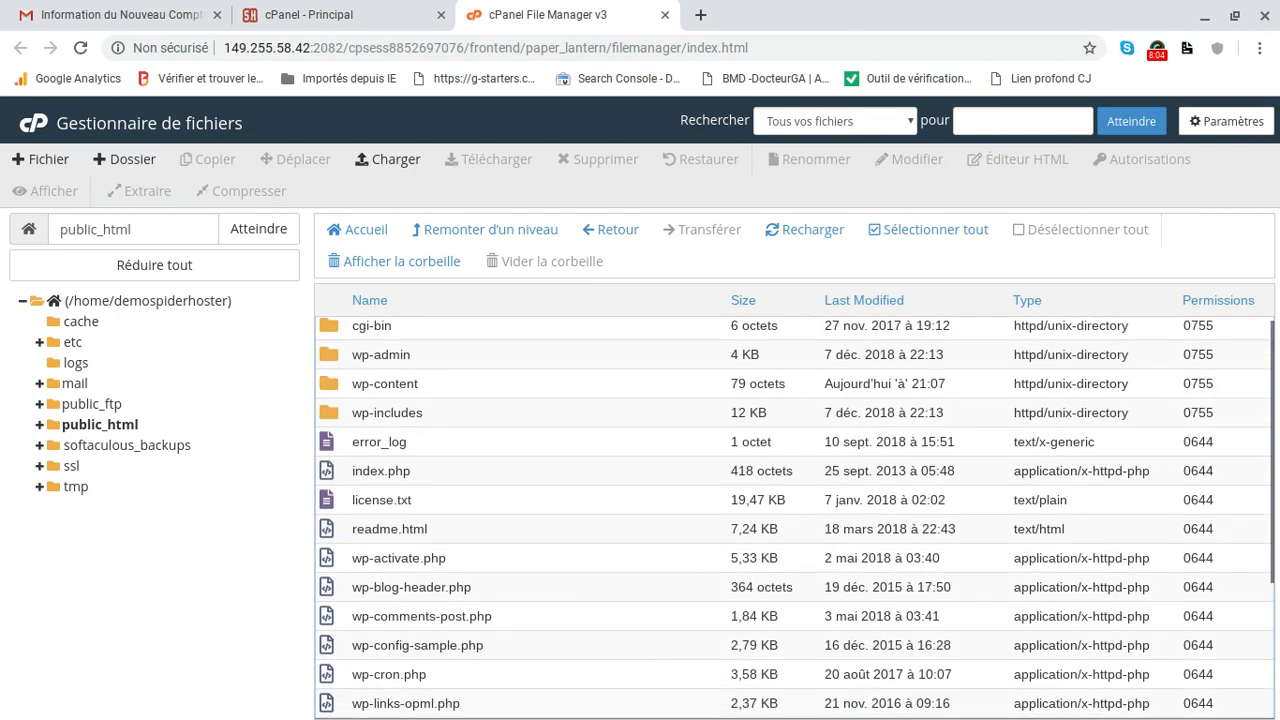
{"action": "scroll", "coordinate": [795, 518], "scroll_direction": "down", "scroll_amount": 2}
{"action": "scroll", "coordinate": [795, 518], "scroll_direction": "up", "scroll_amount": 2}
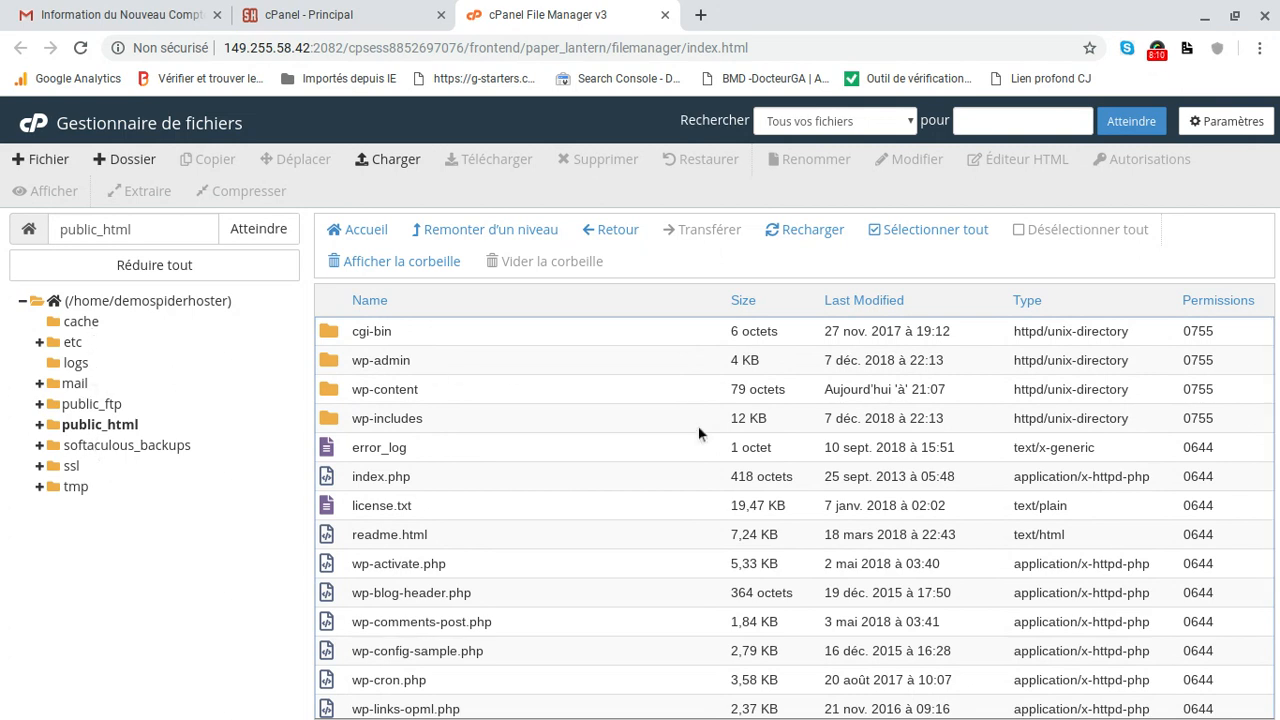
{"action": "scroll", "coordinate": [698, 433], "scroll_direction": "down", "scroll_amount": 2}
{"action": "scroll", "coordinate": [426, 409], "scroll_direction": "up", "scroll_amount": 2}
- Delete all files and folders in public_html from wp-admin through xmlrpc.php, keeping only cgi-bin
{"action": "left_click_drag", "start_coordinate": [319, 358], "coordinate": [900, 718]}
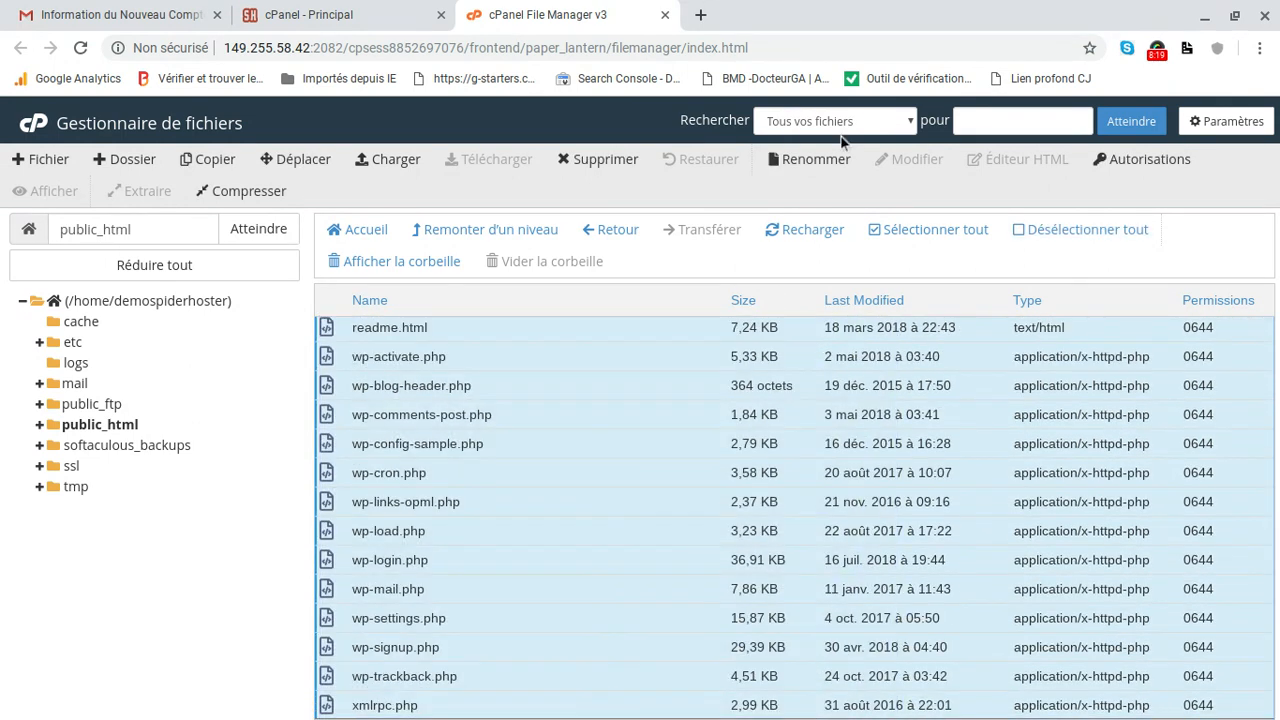
{"action": "left_click", "coordinate": [603, 160]}
{"action": "left_click", "coordinate": [796, 552]}
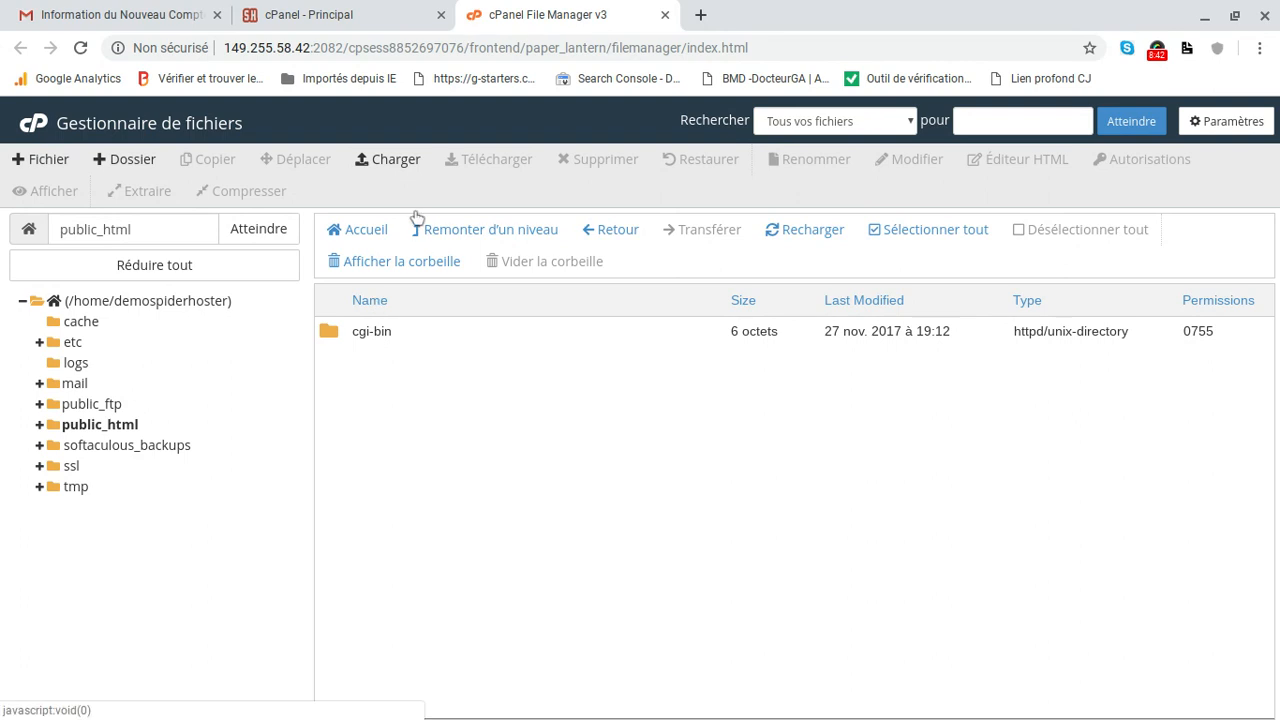
- Upload sauvegarde.zip from the Téléchargements folder to public_html, close the upload page and reload the file list
{"action": "scroll", "coordinate": [413, 184], "scroll_direction": "up", "scroll_amount": 5}
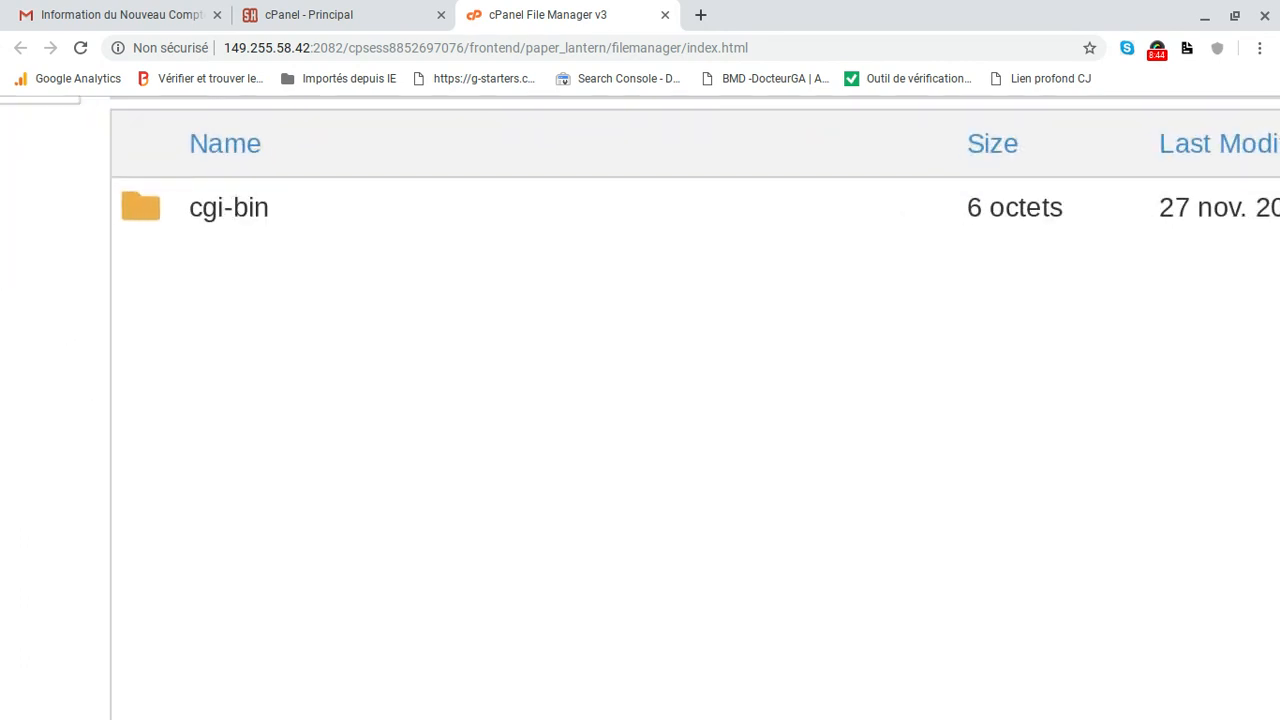
{"action": "scroll", "coordinate": [413, 184], "scroll_direction": "up", "scroll_amount": 2}
{"action": "scroll", "coordinate": [345, 185], "scroll_direction": "down", "scroll_amount": 5}
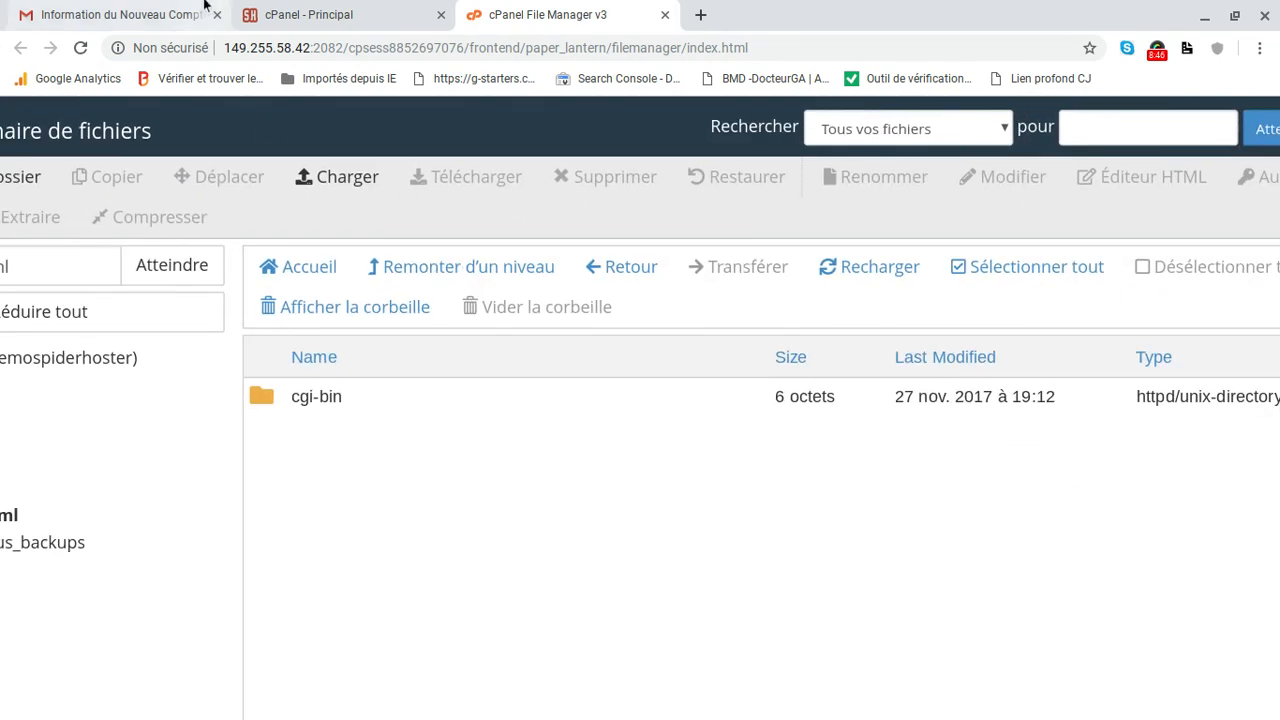
{"action": "left_click", "coordinate": [343, 183]}
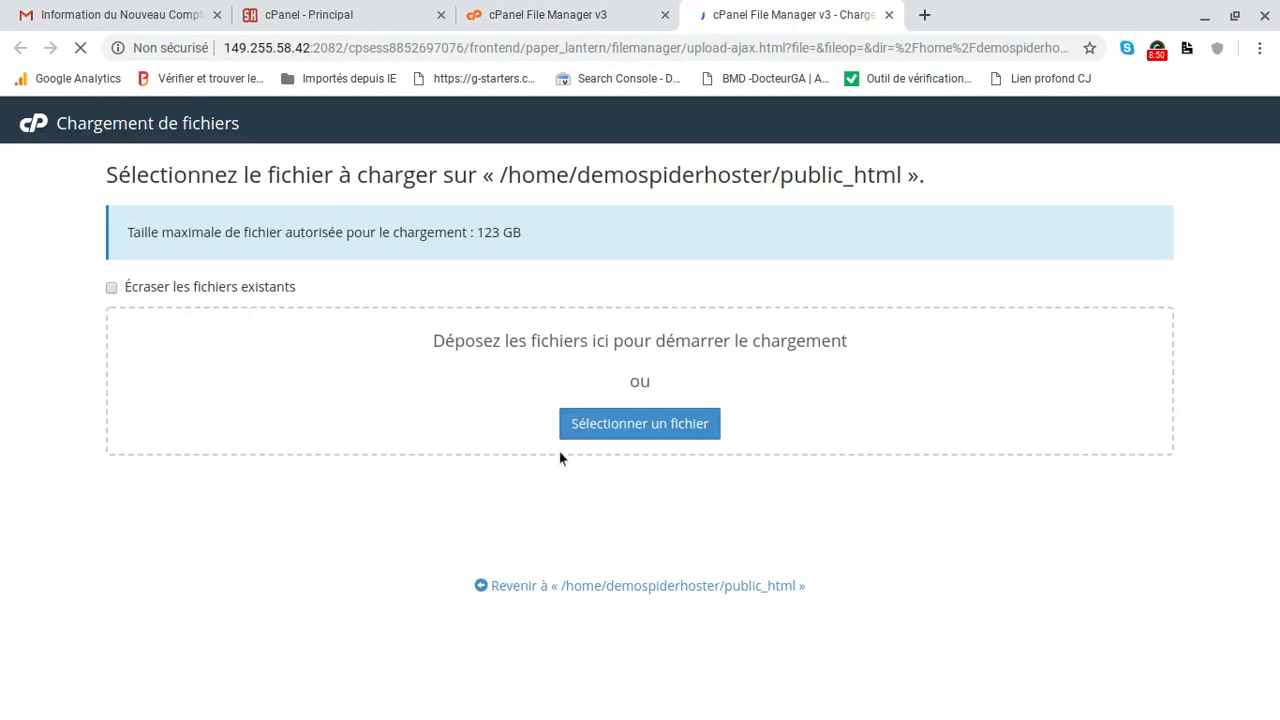
{"action": "left_click", "coordinate": [621, 430]}
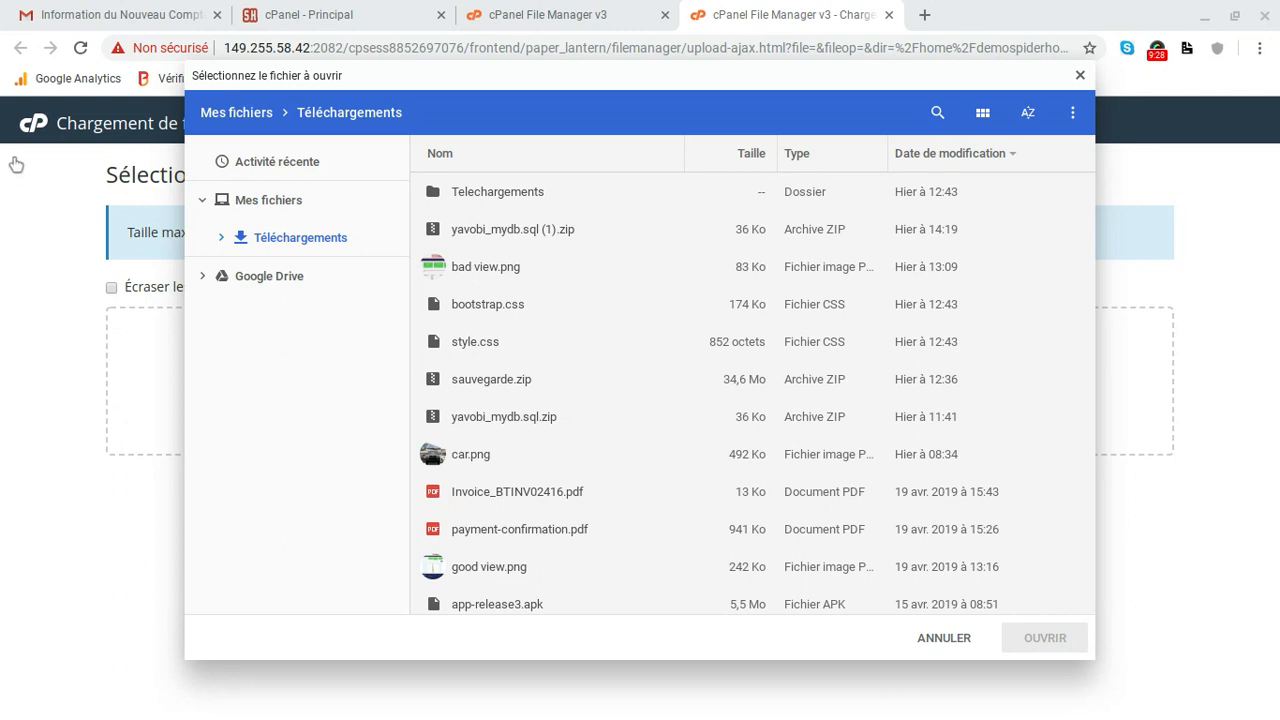
{"action": "double_click", "coordinate": [484, 378]}
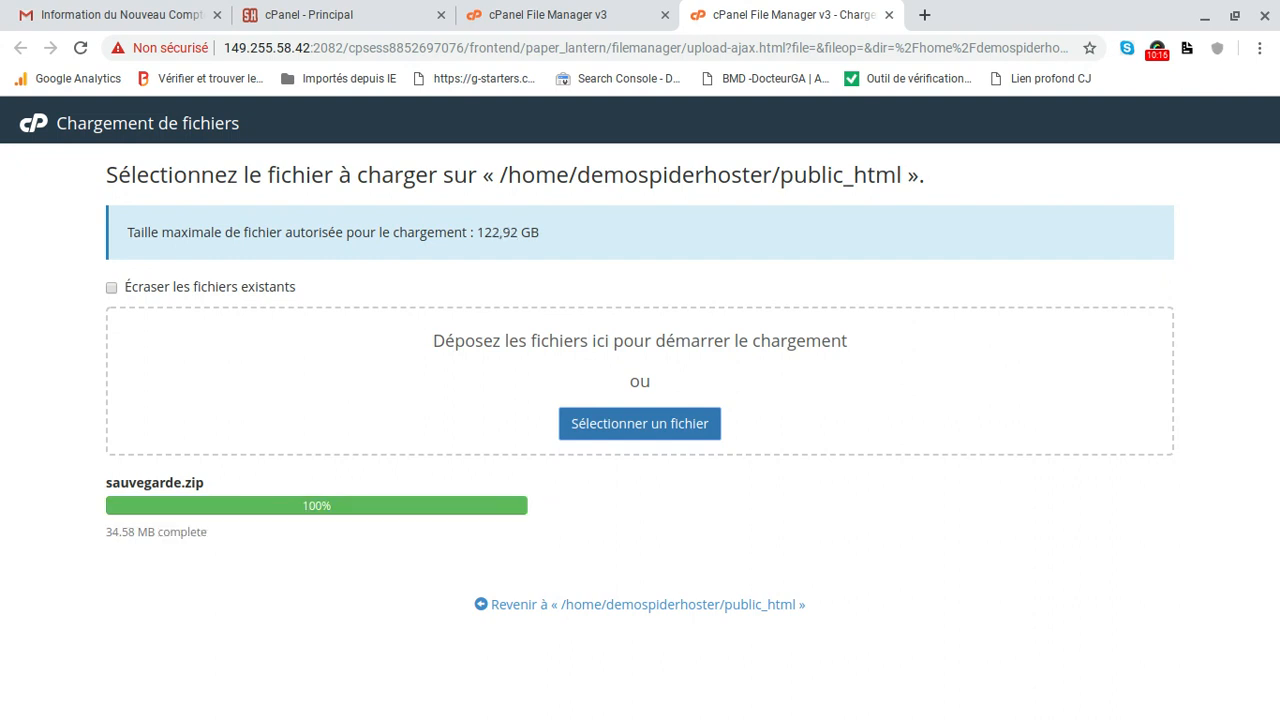
{"action": "left_click", "coordinate": [888, 16]}
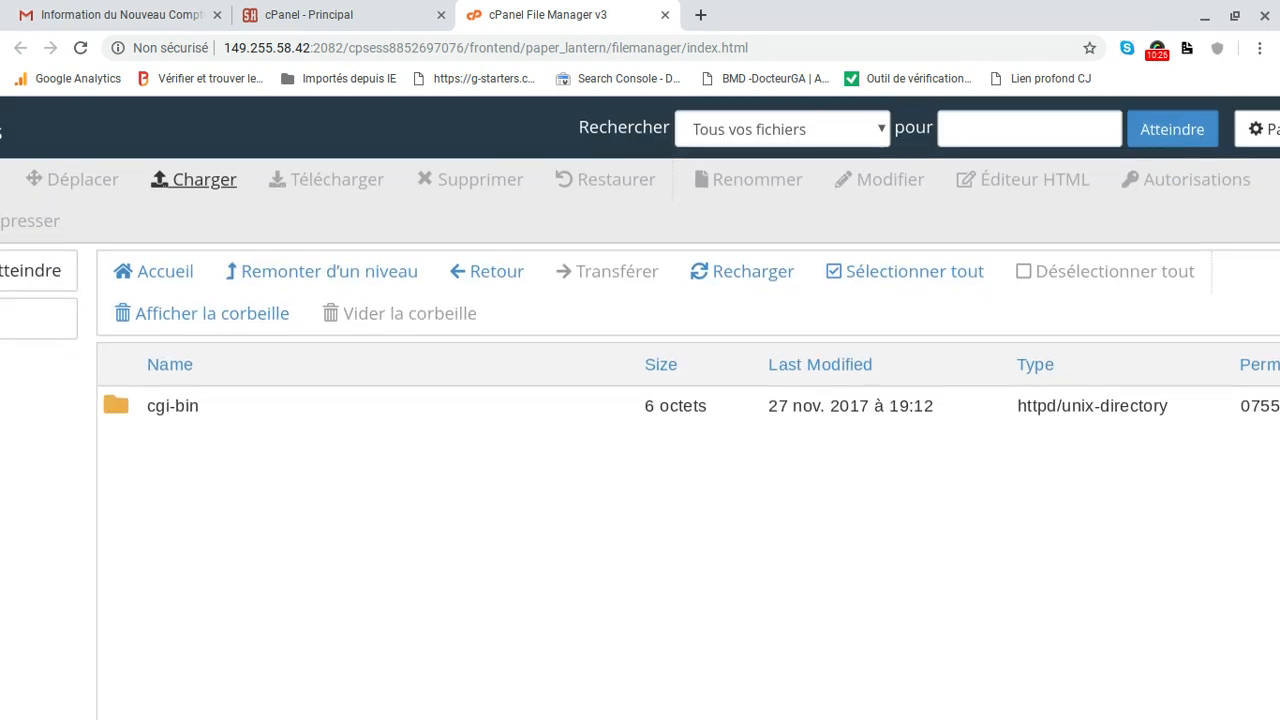
{"action": "left_click", "coordinate": [736, 275]}
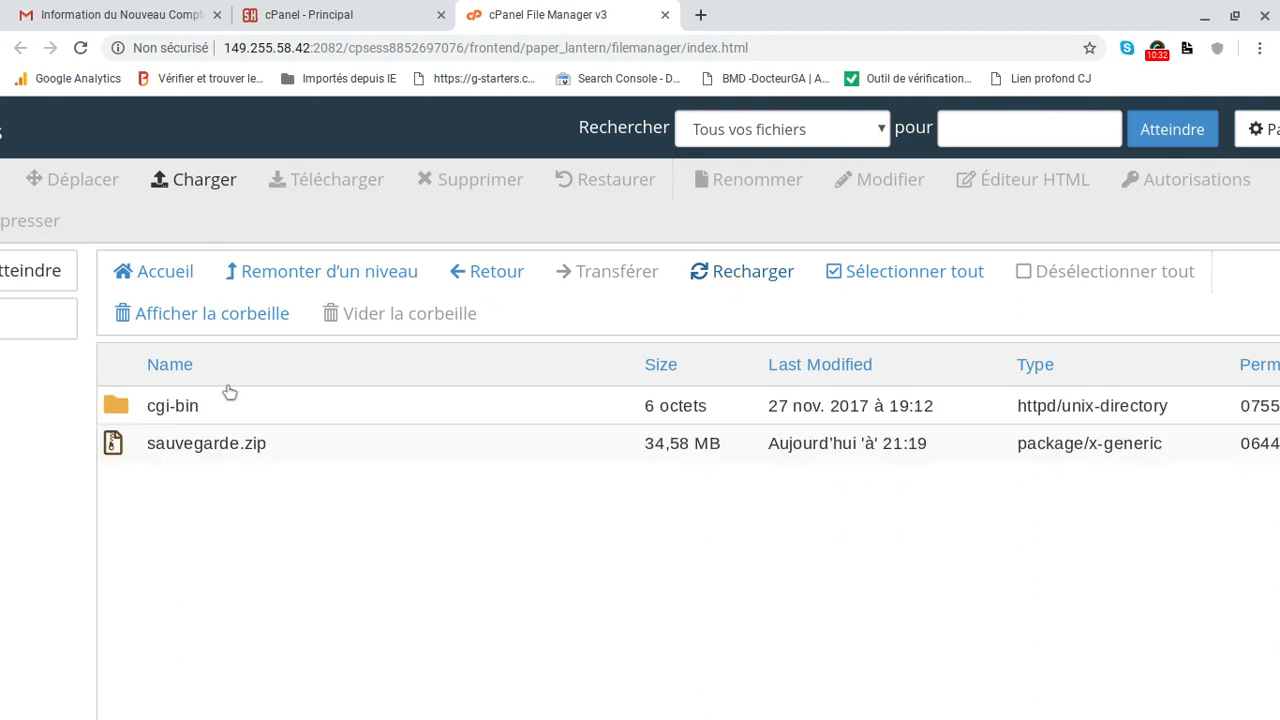
- Extract the sauvegarde.zip archive into /public_html and close the extraction results
{"action": "scroll", "coordinate": [190, 455], "scroll_direction": "left", "scroll_amount": 2}
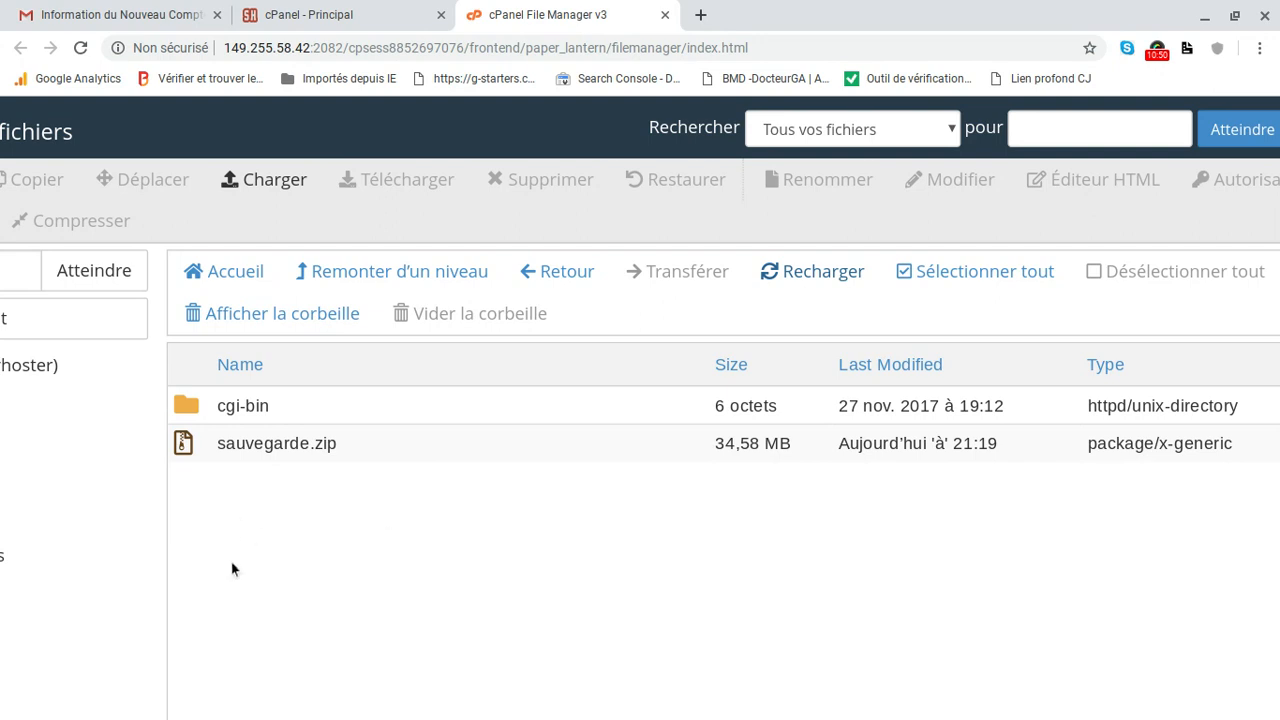
{"action": "scroll", "coordinate": [299, 609], "scroll_direction": "down", "scroll_amount": 2}
{"action": "scroll", "coordinate": [230, 540], "scroll_direction": "up", "scroll_amount": 2}
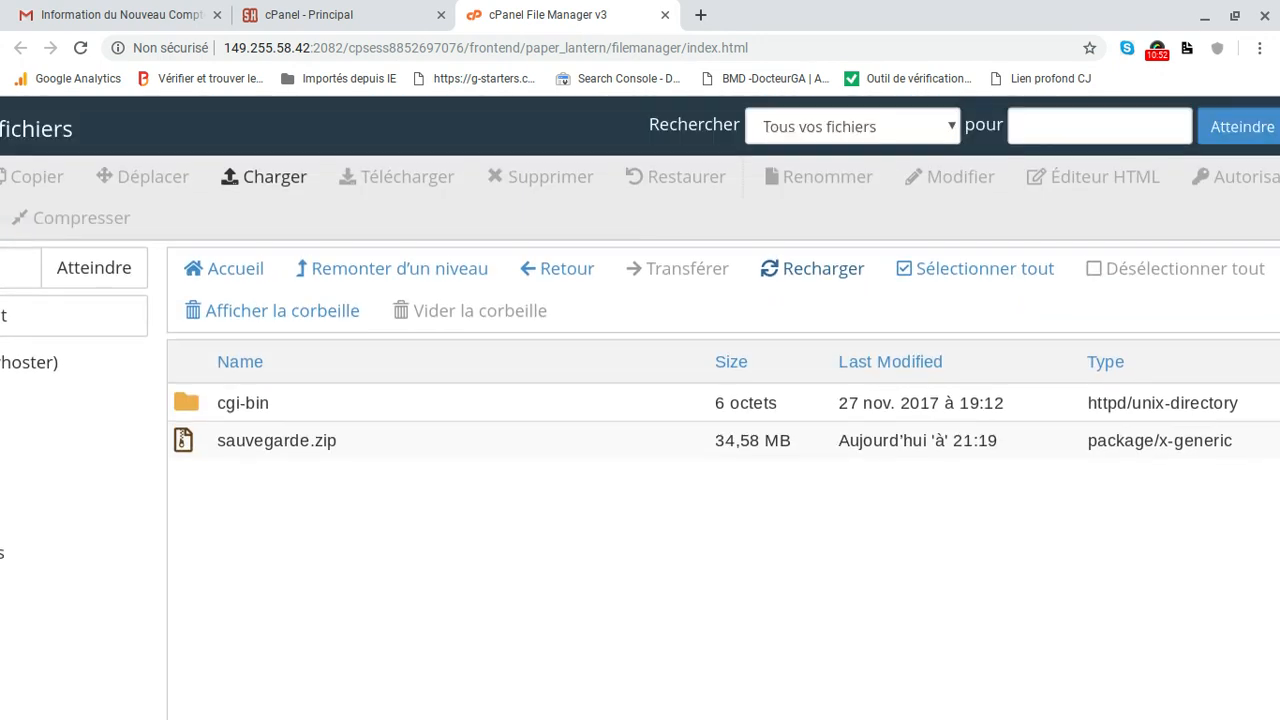
{"action": "scroll", "coordinate": [180, 490], "scroll_direction": "down", "scroll_amount": 2}
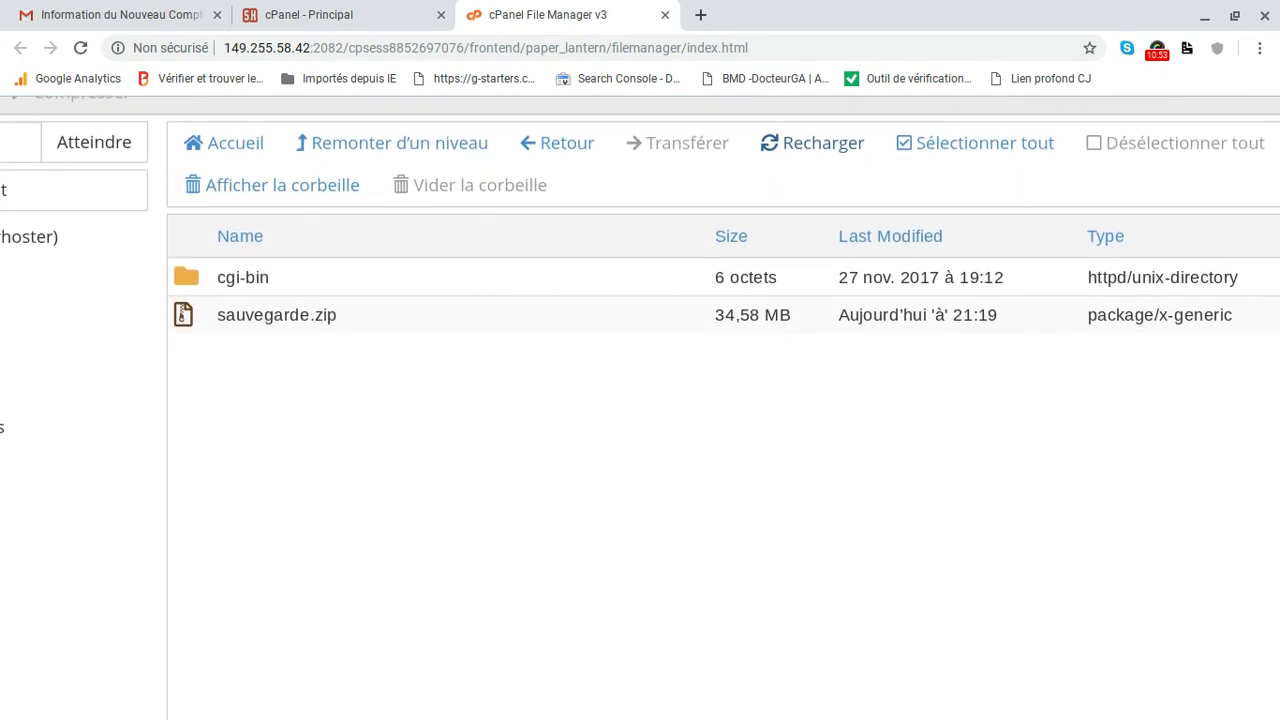
{"action": "left_click", "coordinate": [263, 320]}
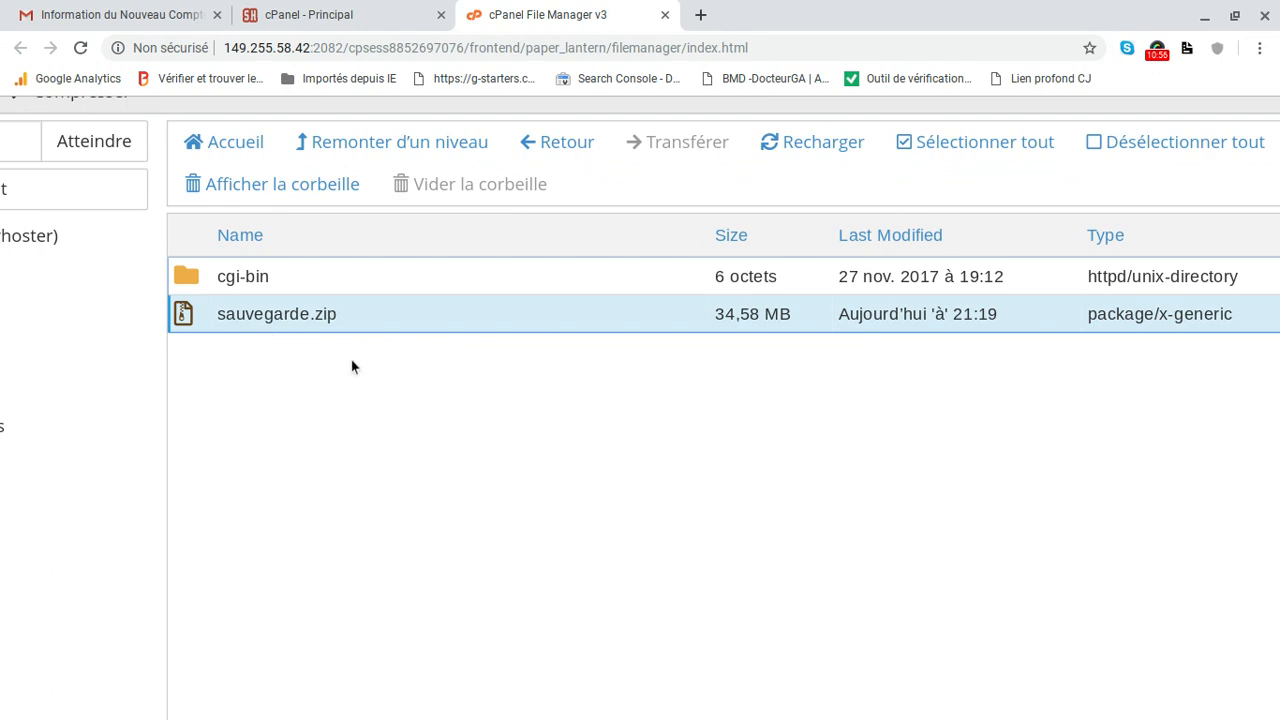
{"action": "scroll", "coordinate": [352, 366], "scroll_direction": "down", "scroll_amount": 3}
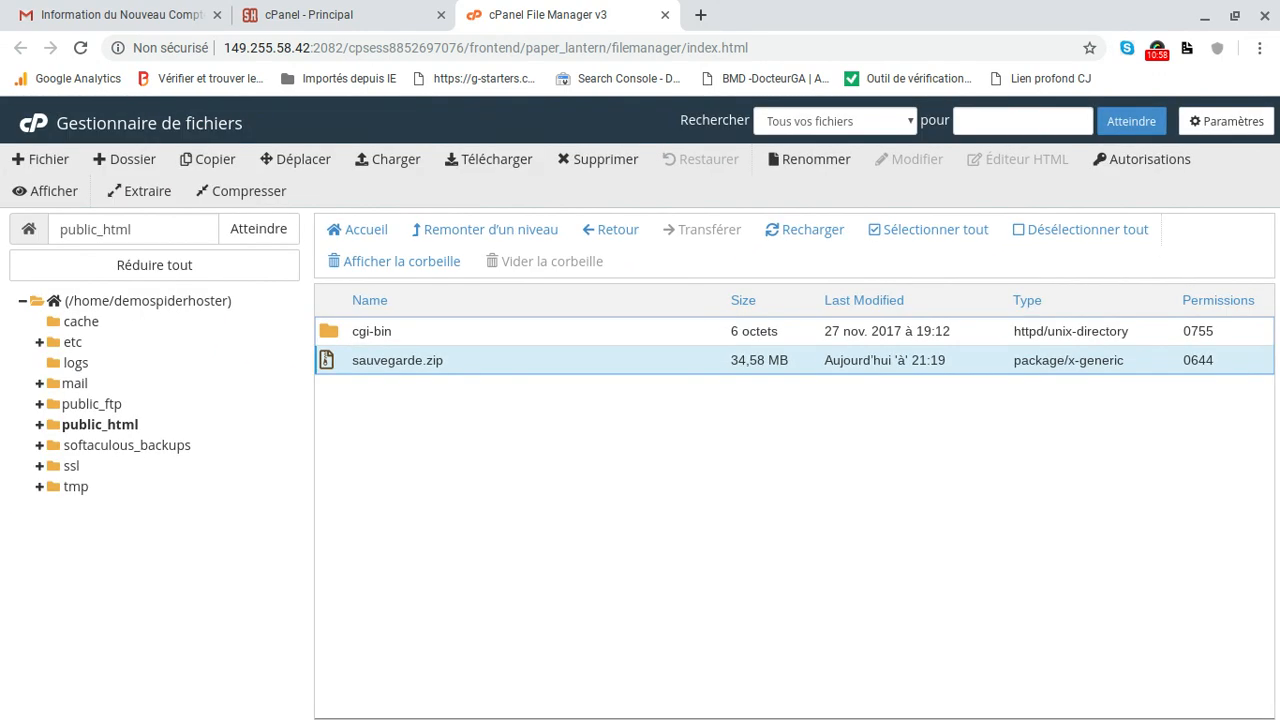
{"action": "left_click", "coordinate": [146, 191]}
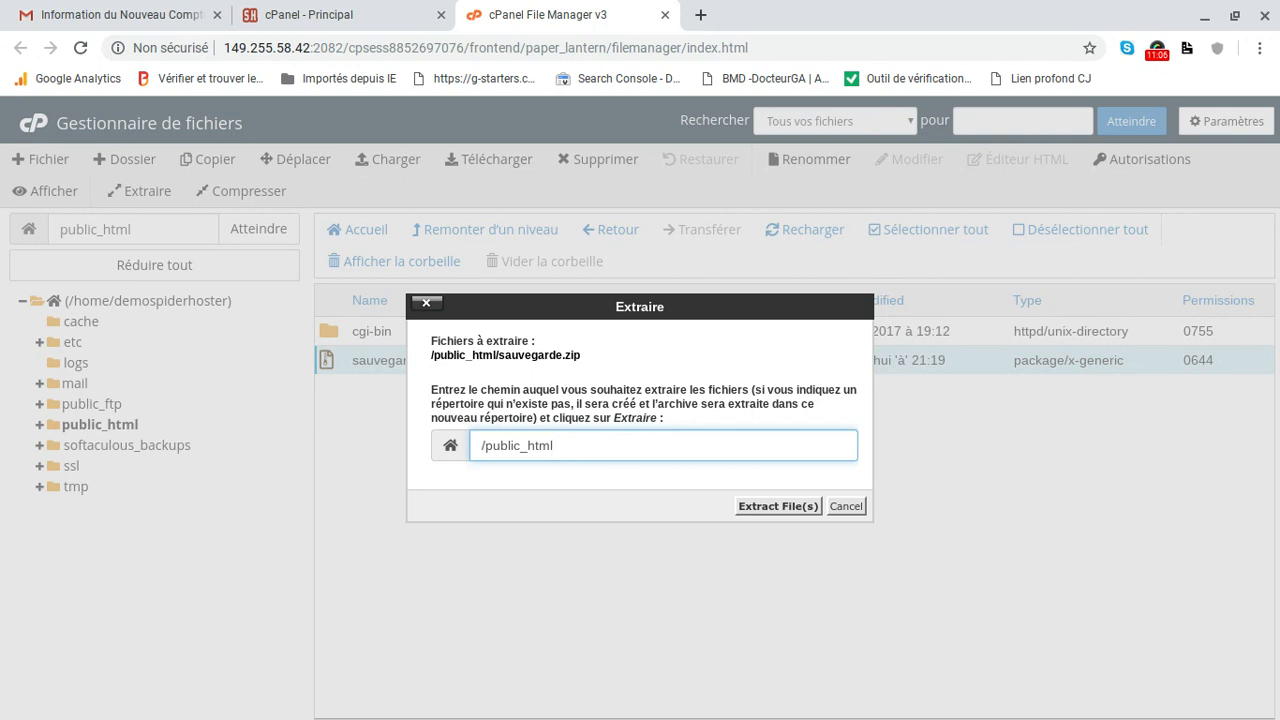
{"action": "type", "text": "/www"}
{"action": "key", "text": "BackSpace"}
{"action": "key", "text": "BackSpace"}
{"action": "key", "text": "BackSpace"}
{"action": "left_click", "coordinate": [770, 507]}
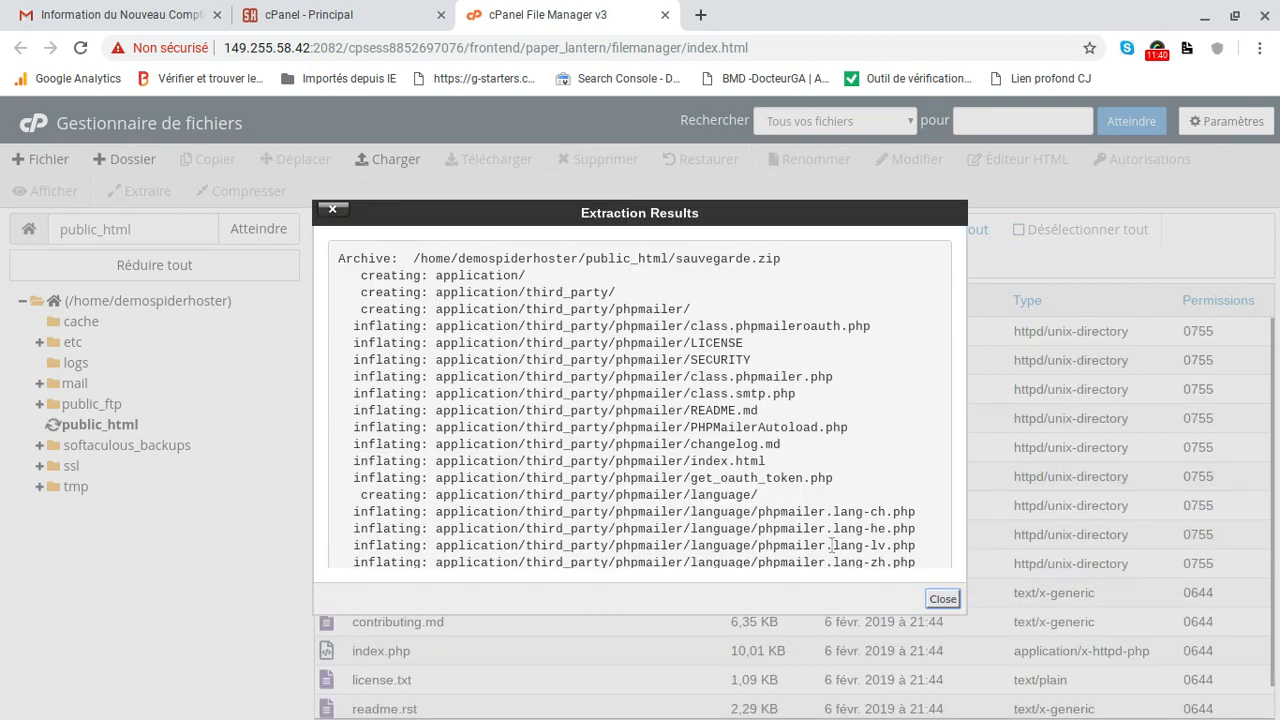
{"action": "left_click", "coordinate": [942, 599]}
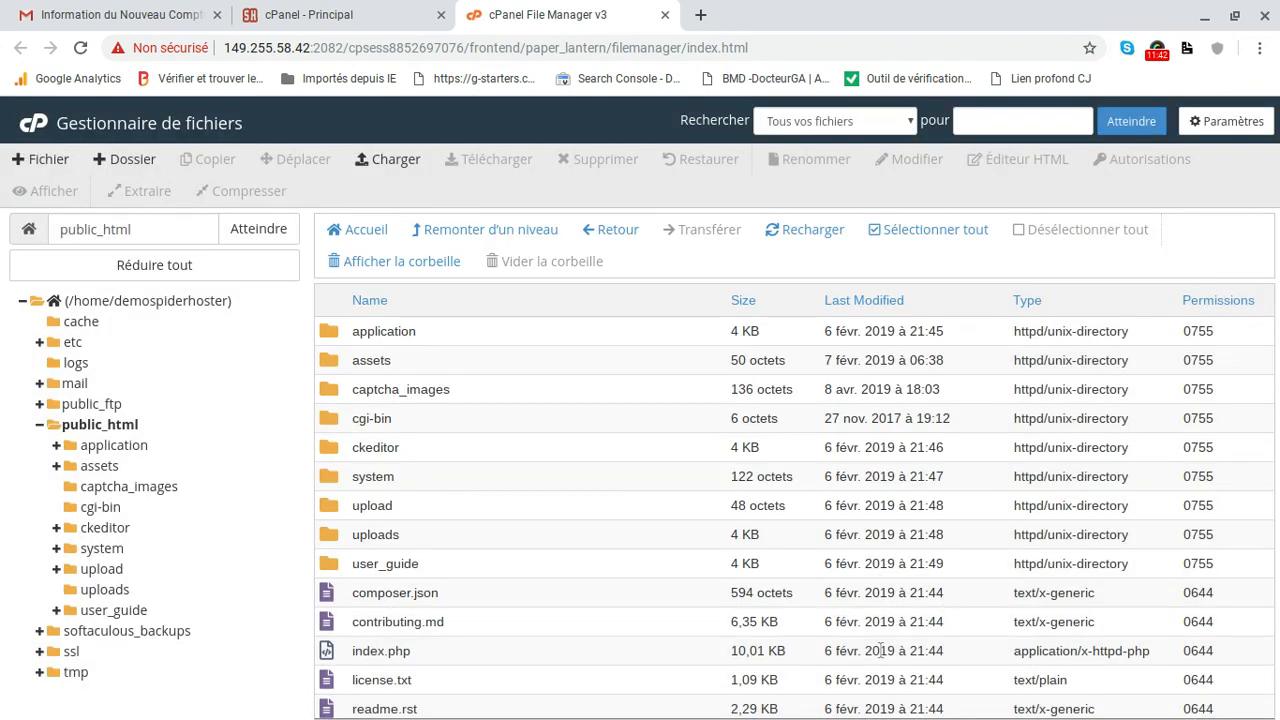
- Examine the extracted folders and files listed in public_html
{"action": "scroll", "coordinate": [795, 520], "scroll_direction": "down", "scroll_amount": 1}
{"action": "scroll", "coordinate": [795, 517], "scroll_direction": "up", "scroll_amount": 1}
{"action": "scroll", "coordinate": [795, 517], "scroll_direction": "down", "scroll_amount": 1}
{"action": "scroll", "coordinate": [795, 517], "scroll_direction": "up", "scroll_amount": 1}
{"action": "left_click", "coordinate": [703, 15]}
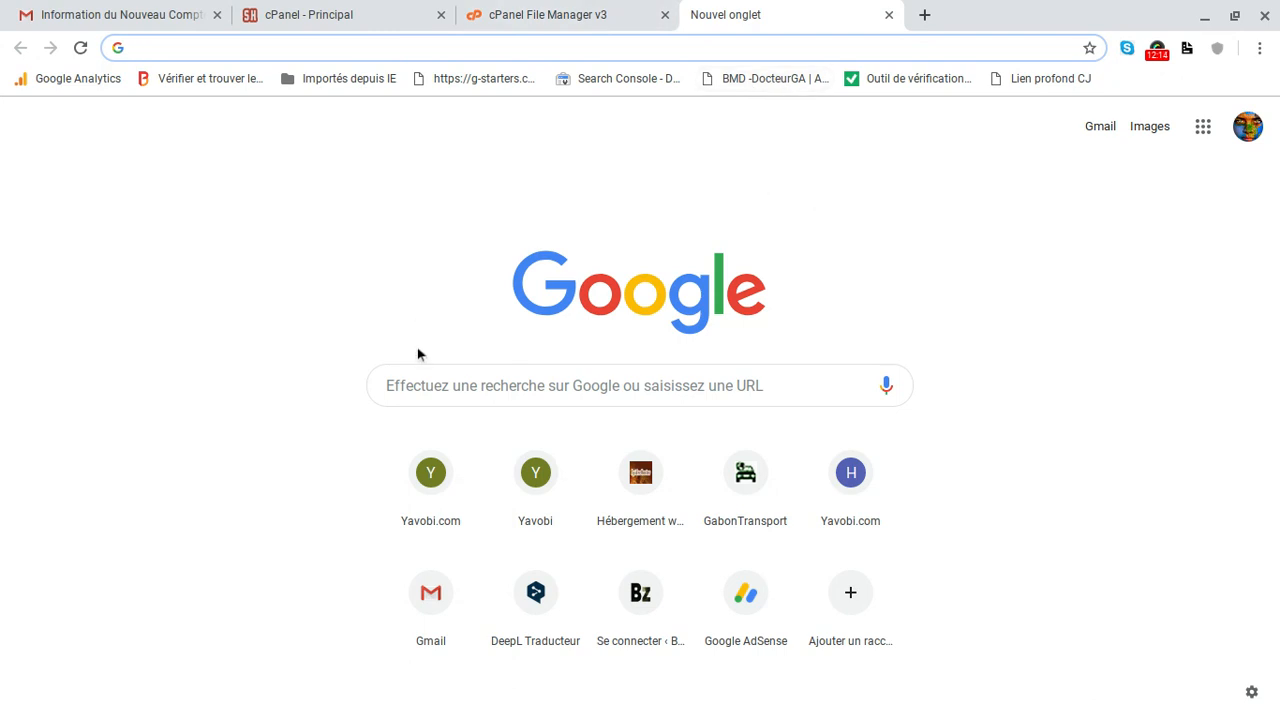
{"action": "mouse_move", "coordinate": [340, 712]}
{"action": "left_click", "coordinate": [889, 15]}
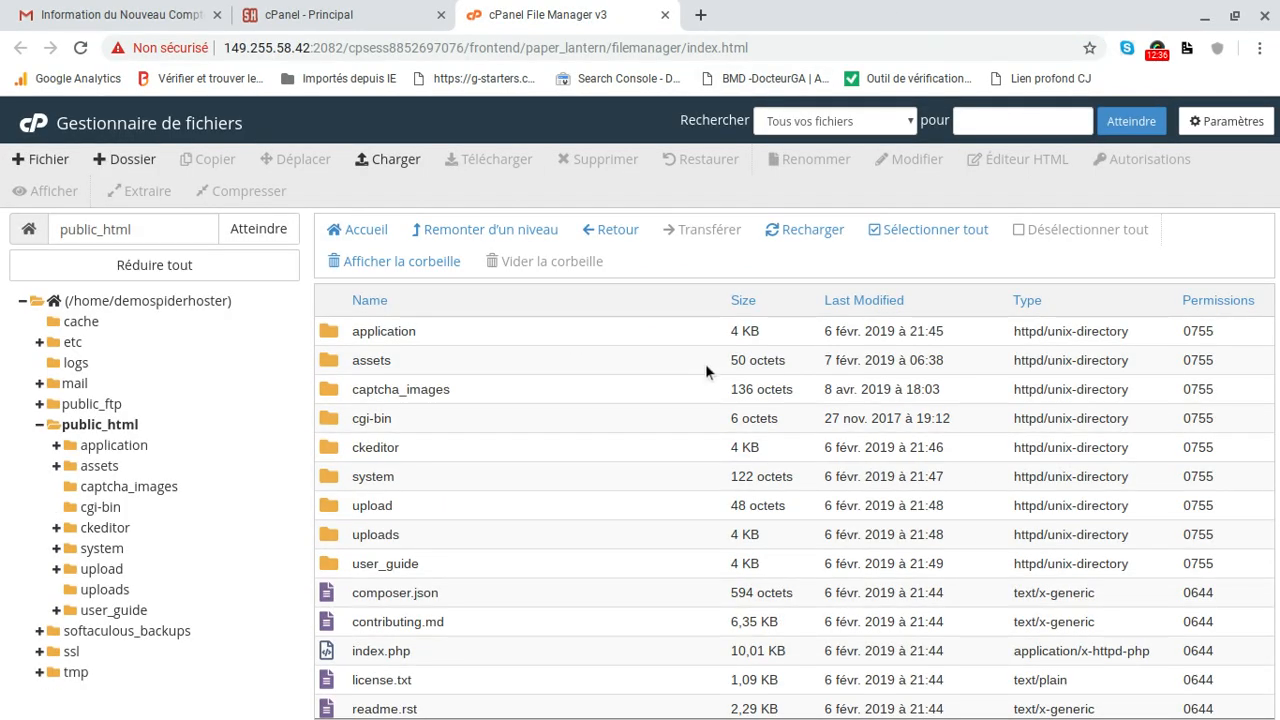
{"action": "scroll", "coordinate": [705, 363], "scroll_direction": "down", "scroll_amount": 1}
{"action": "scroll", "coordinate": [705, 363], "scroll_direction": "up", "scroll_amount": 1}
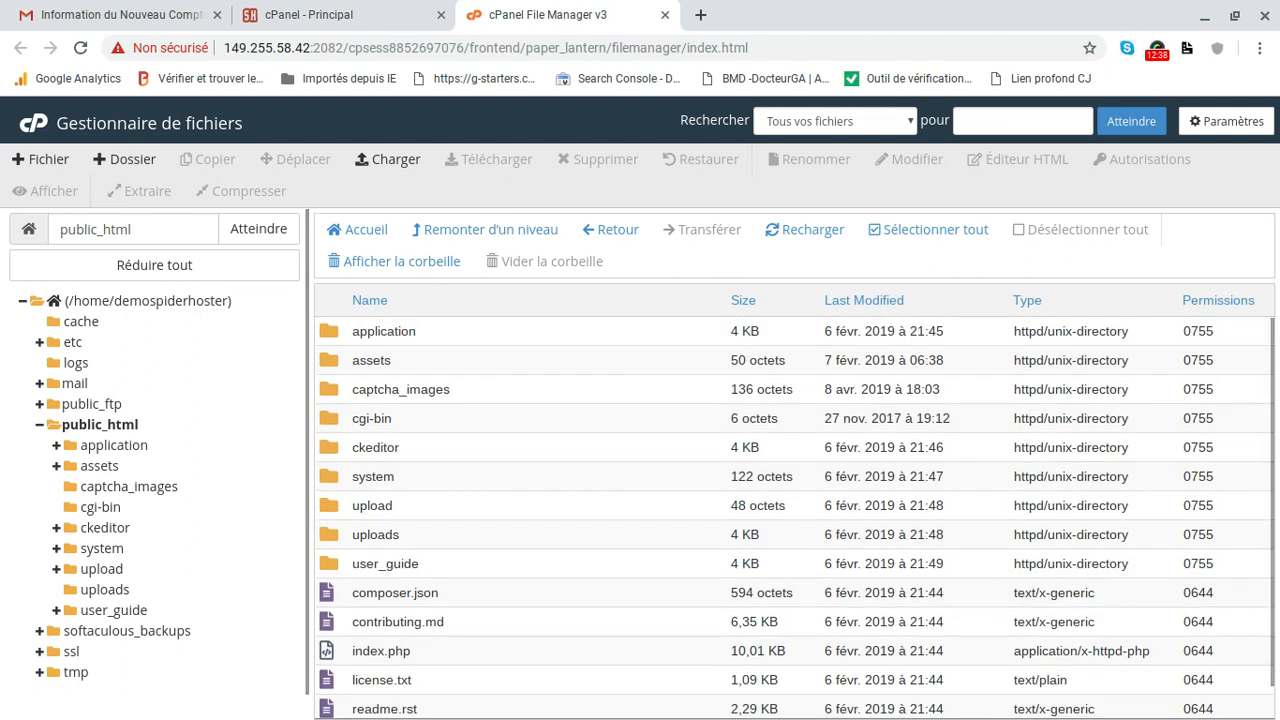